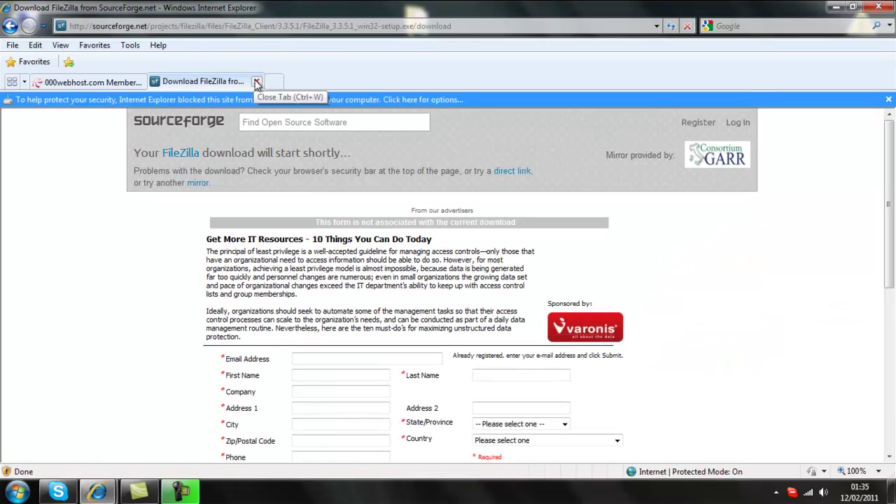
# Step: Allow the blocked FileZilla setup download, cancel the security prompt, and close the SourceForge tab
pyautogui.click(258, 96)
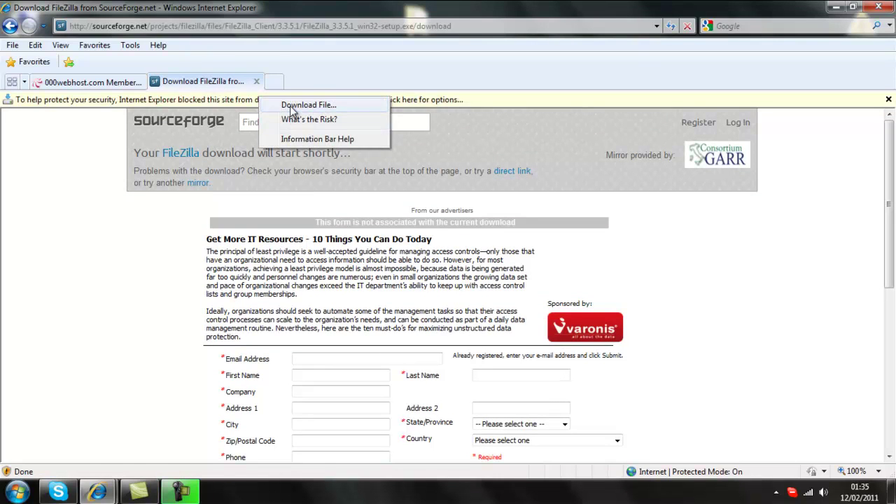
pyautogui.click(302, 105)
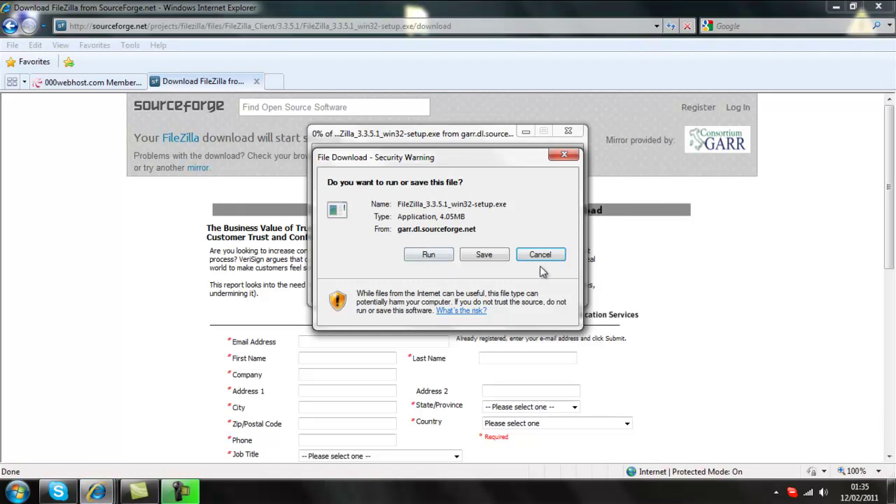
pyautogui.click(539, 255)
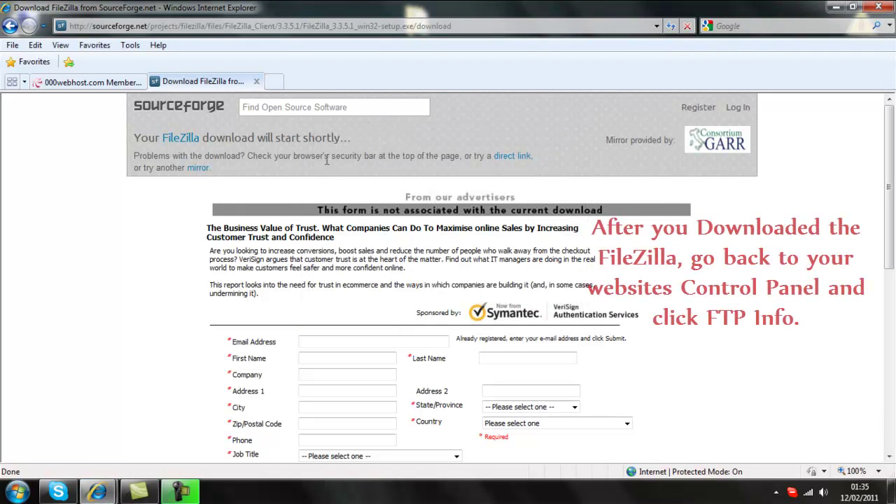
pyautogui.click(256, 82)
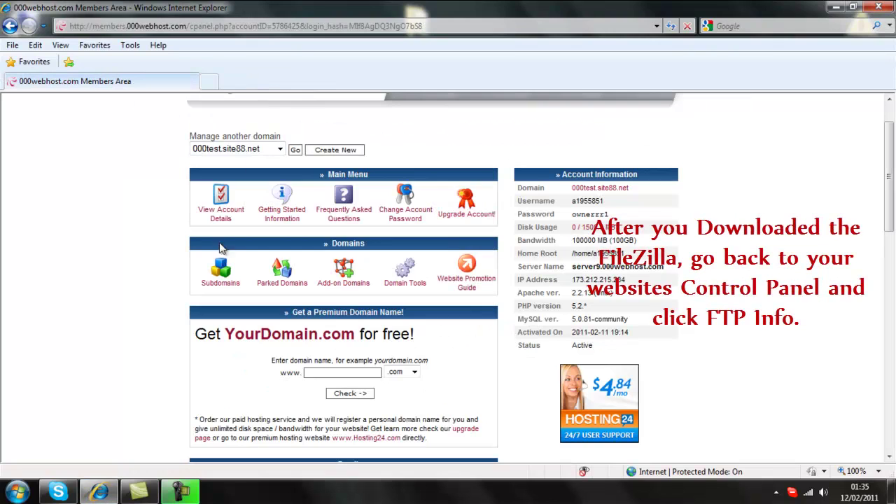
# Step: Open View FTP Details in the 000webhost Members Area, then show the desktop
pyautogui.scroll(-3, 210, 280)
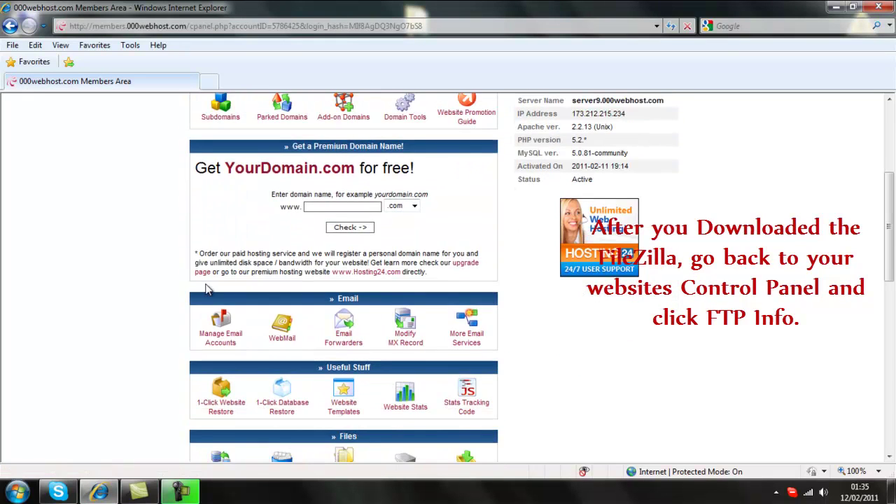
pyautogui.scroll(1, 206, 289)
pyautogui.scroll(-3, 210, 294)
pyautogui.click(222, 365)
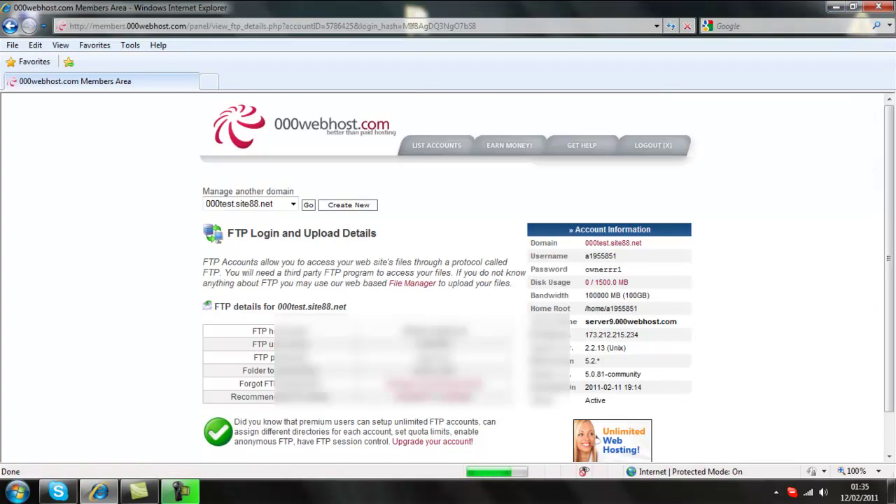
pyautogui.click(894, 492)
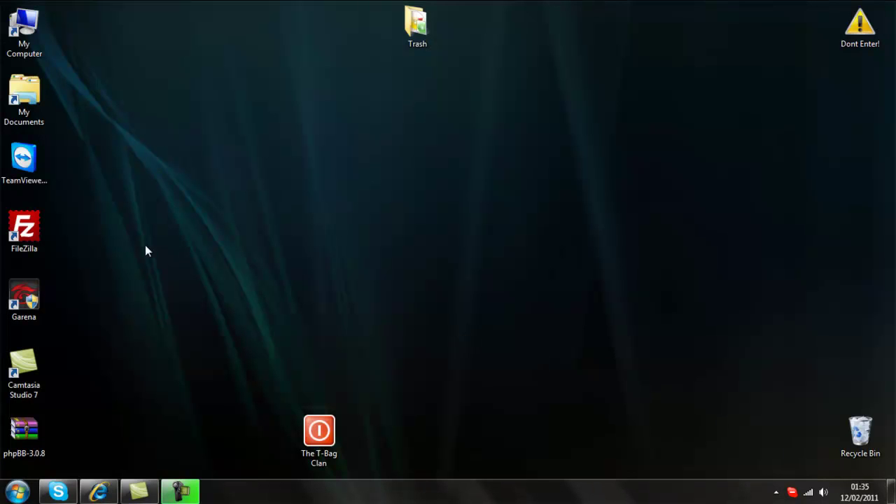
# Step: Launch FileZilla and paste the copied FTP host name 000test.site88.net into the Host field
pyautogui.doubleClick(40, 231)
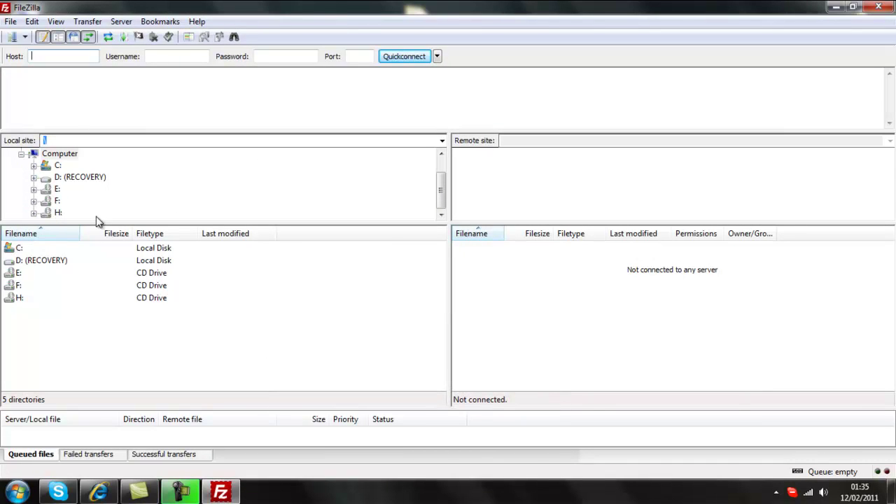
pyautogui.click(111, 494)
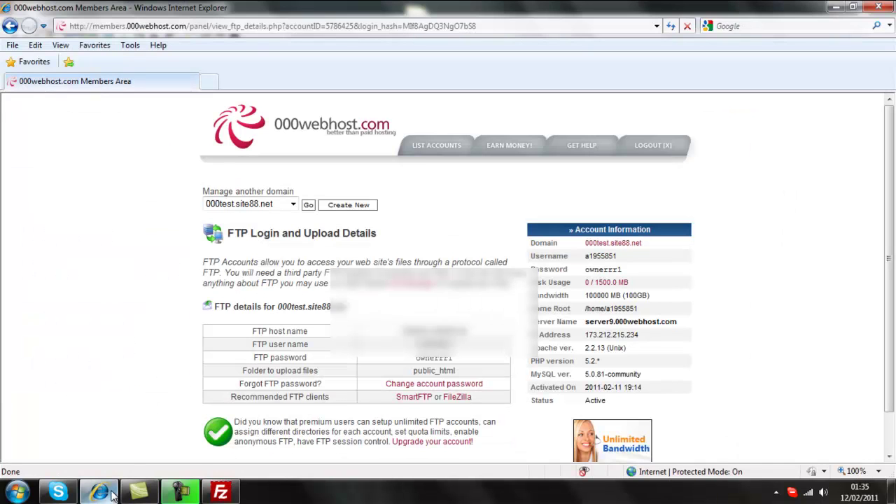
pyautogui.scroll(-1, 168, 410)
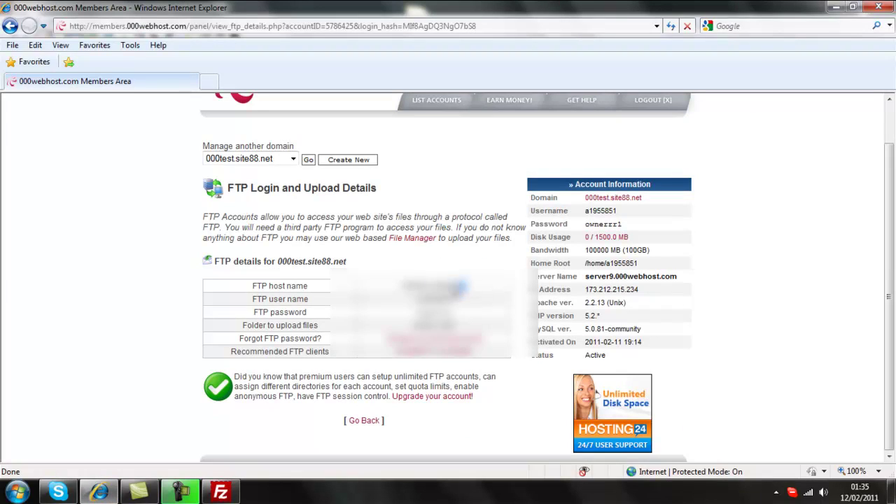
pyautogui.doubleClick(435, 285)
pyautogui.rightClick(419, 289)
pyautogui.click(449, 46)
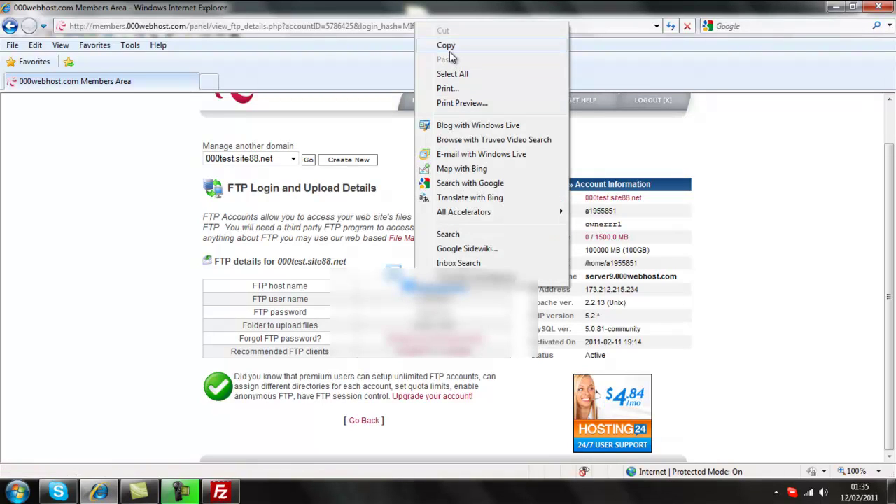
pyautogui.click(220, 493)
pyautogui.hotkey('ctrl', 'v')
# Step: Copy the FTP user name from the FTP details page for FileZilla
pyautogui.click(98, 492)
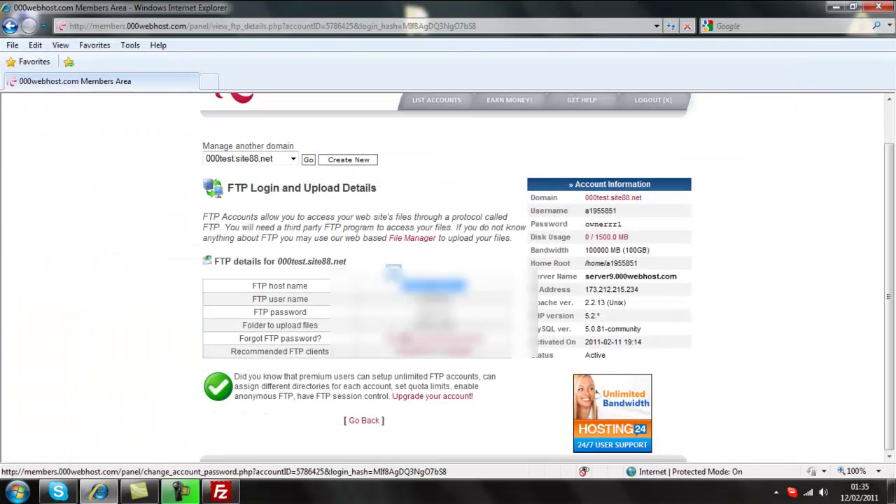
pyautogui.doubleClick(438, 299)
pyautogui.rightClick(423, 301)
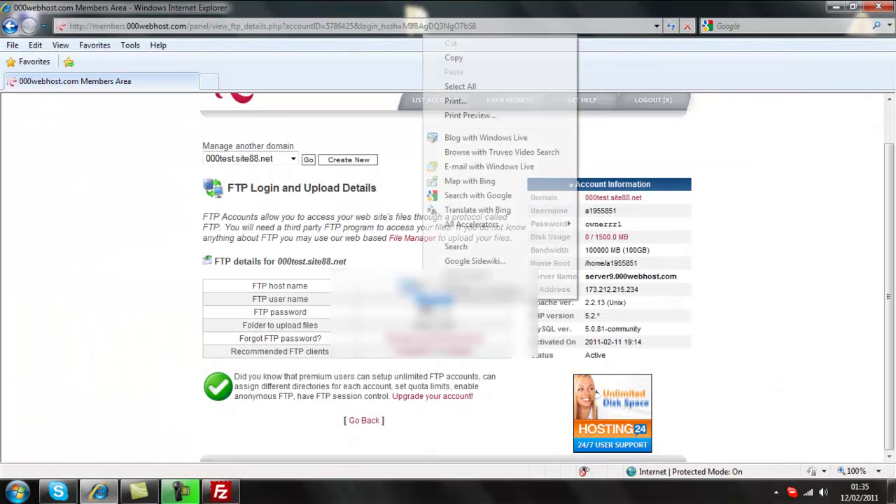
pyautogui.click(456, 61)
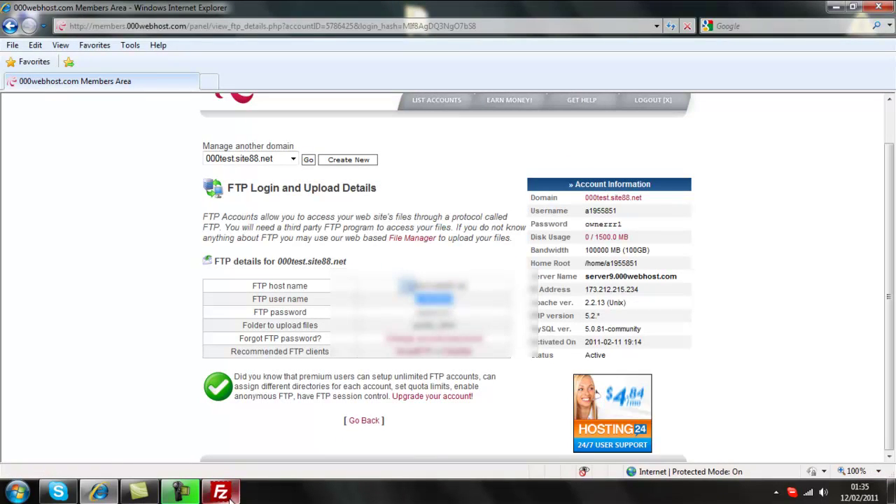
pyautogui.click(222, 493)
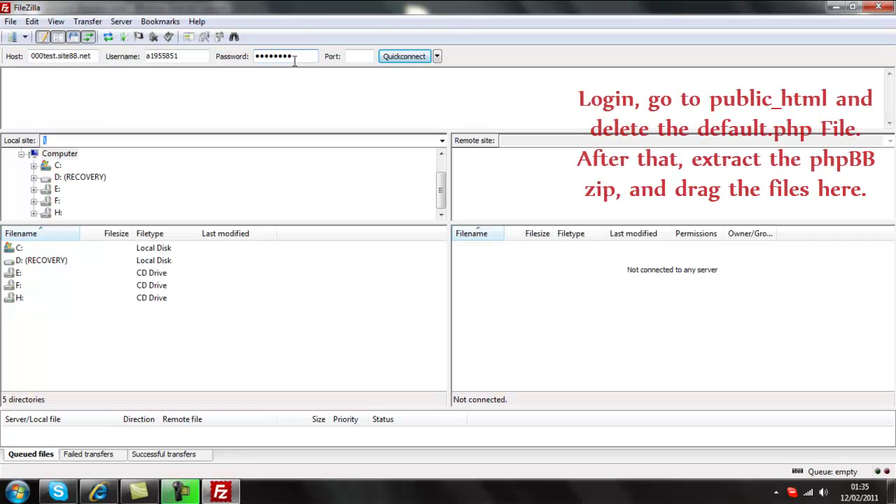
# Step: Connect to 000test.site88.net and delete default.php from public_html, leaving it empty
pyautogui.click(397, 60)
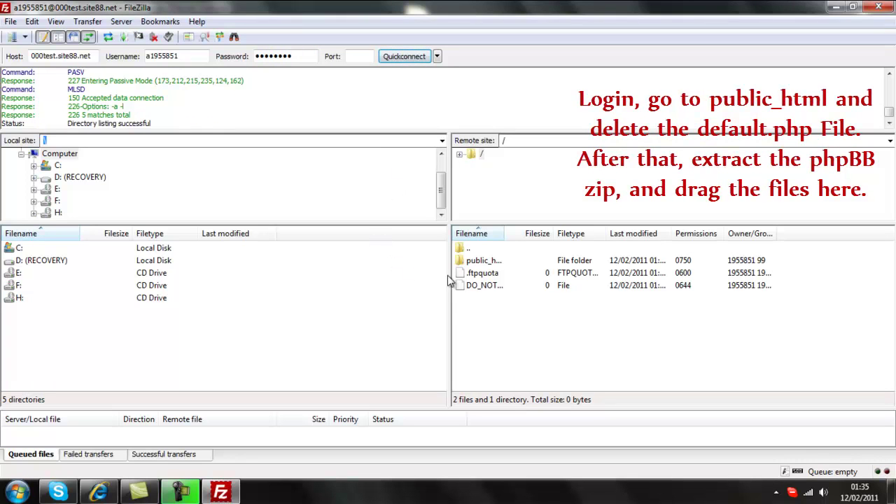
pyautogui.doubleClick(486, 262)
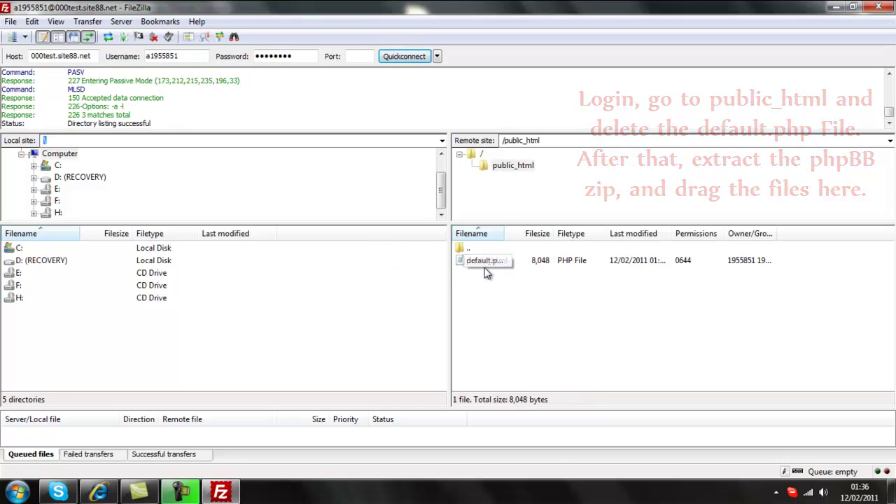
pyautogui.rightClick(483, 261)
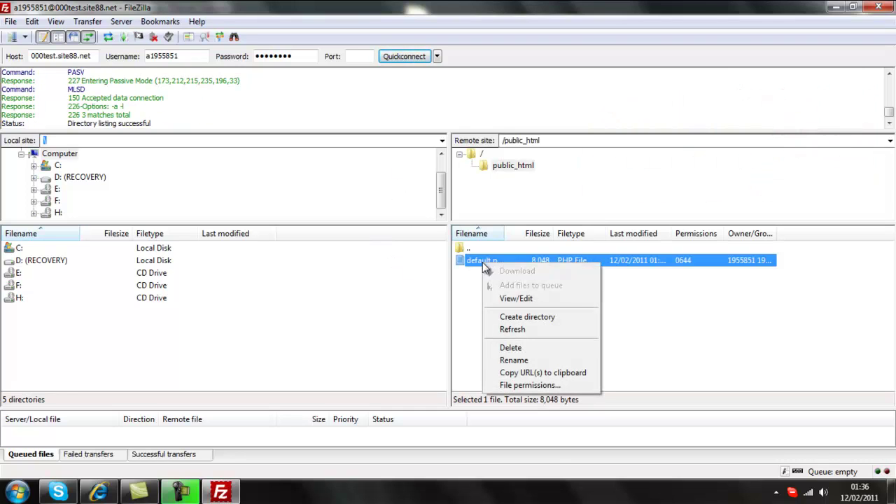
pyautogui.click(516, 351)
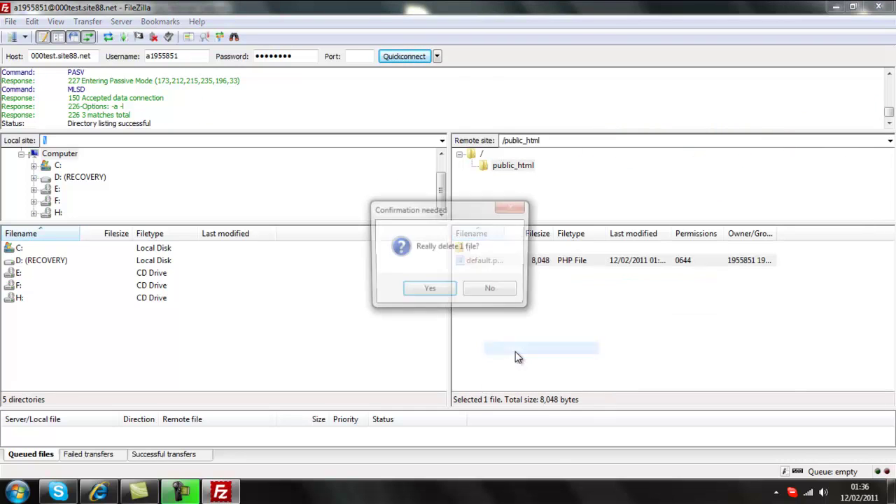
pyautogui.click(428, 292)
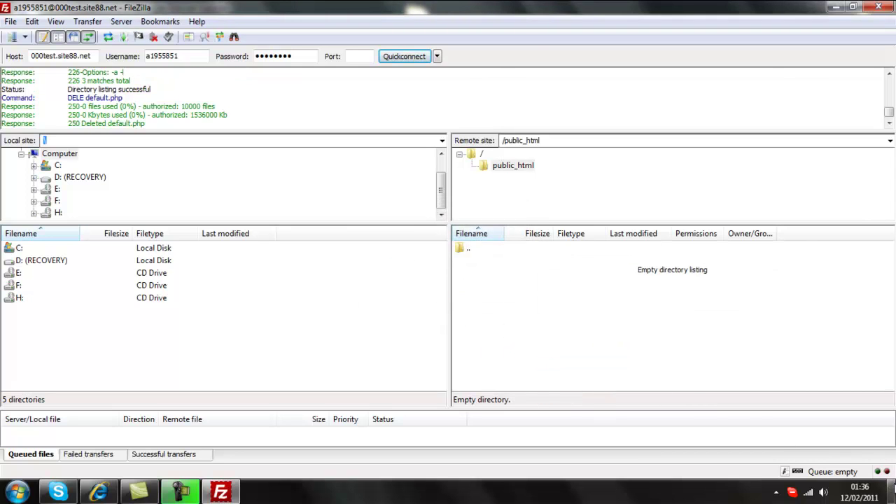
pyautogui.click(893, 490)
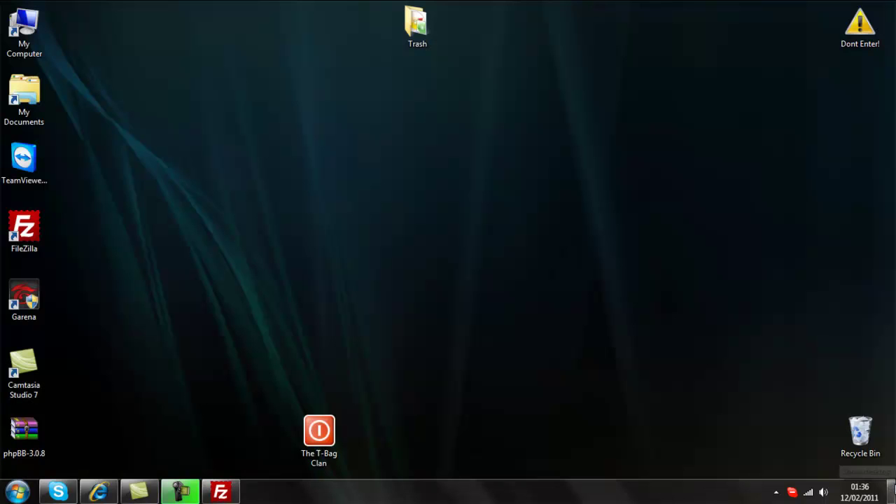
# Step: Extract phpBB-3.0.8 and upload all 29 phpBB3 items into the remote public_html folder
pyautogui.rightClick(30, 425)
pyautogui.click(72, 207)
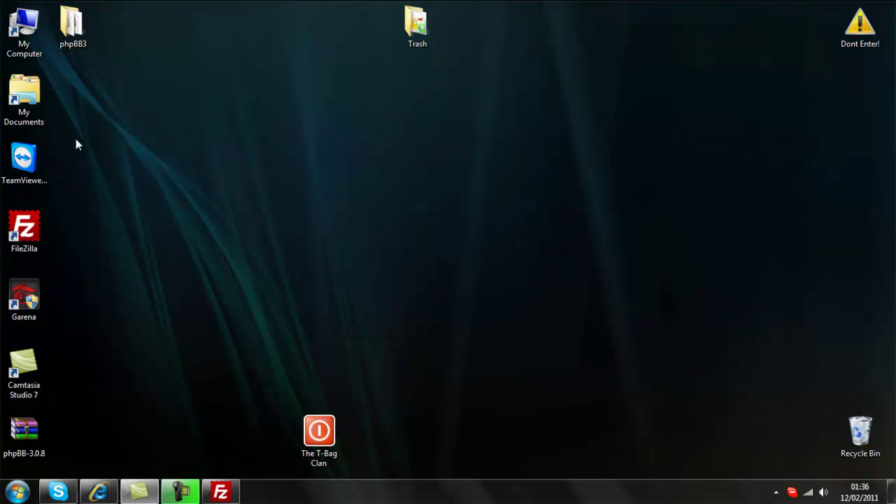
pyautogui.doubleClick(71, 27)
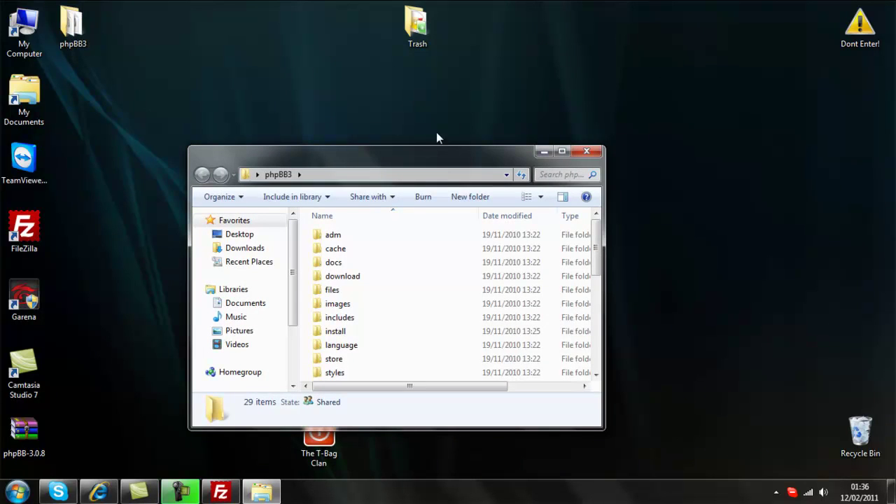
pyautogui.click(561, 154)
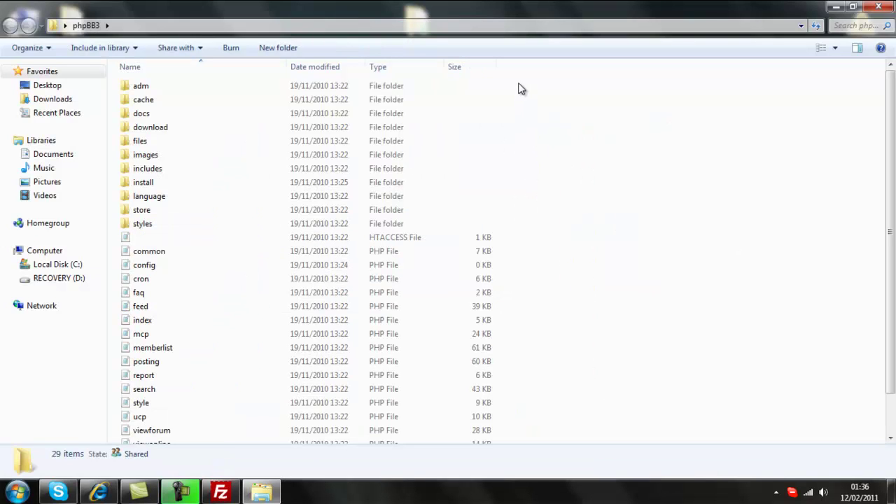
pyautogui.moveTo(518, 86); pyautogui.dragTo(116, 452)
pyautogui.moveTo(186, 443); pyautogui.dragTo(481, 332)
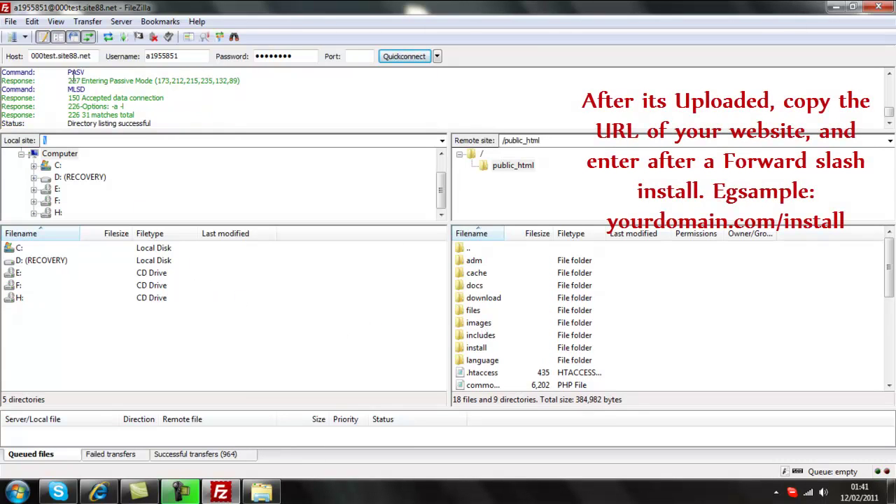
# Step: Copy the host name 000test.site88.net from FileZilla and open a new Internet Explorer tab
pyautogui.rightClick(45, 57)
pyautogui.click(70, 99)
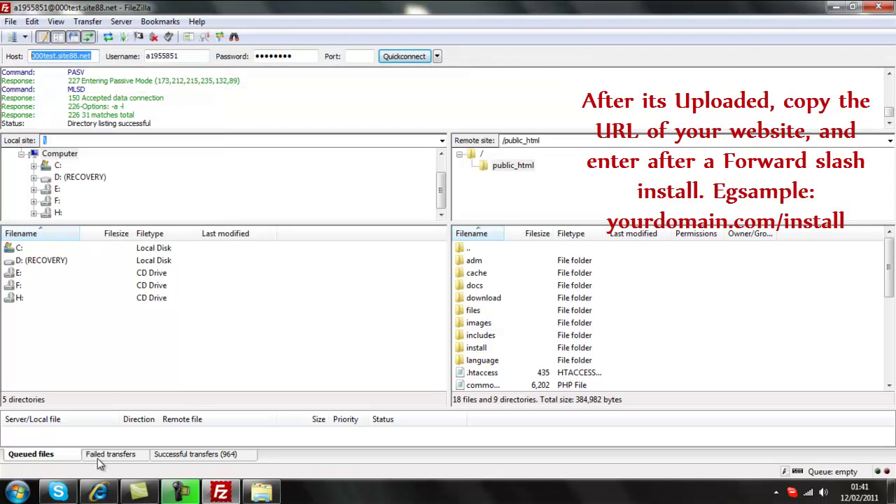
pyautogui.click(98, 492)
pyautogui.click(208, 81)
pyautogui.click(188, 27)
# Step: Go to 000test.site88.net/install in the new tab
pyautogui.hotkey('ctrl', 'v')
pyautogui.press('Return')
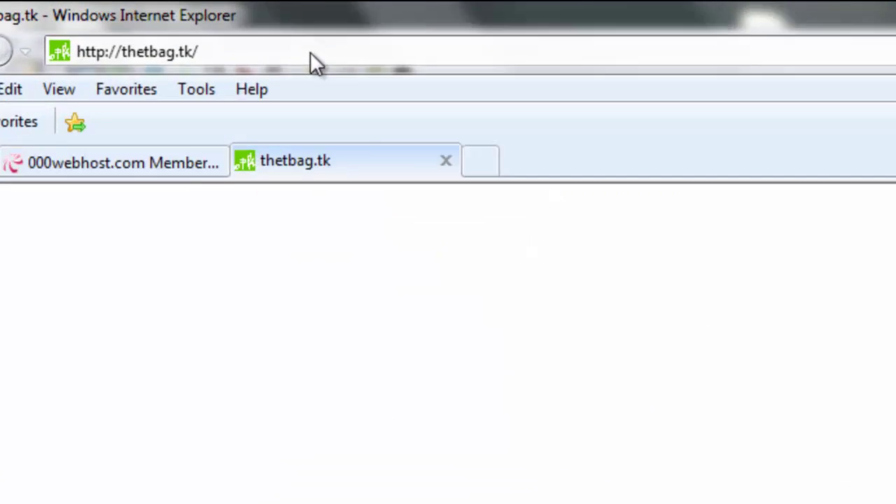
pyautogui.click(189, 28)
pyautogui.write('000test.site88.net/install')
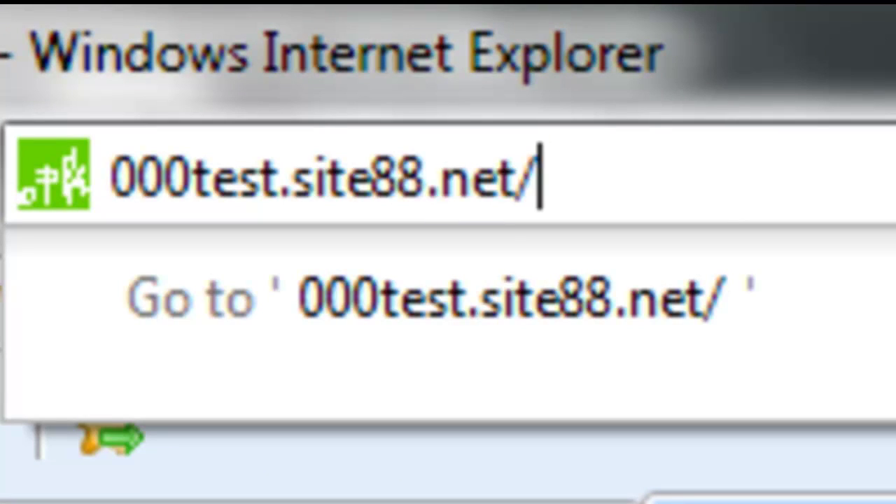
pyautogui.press('Return')
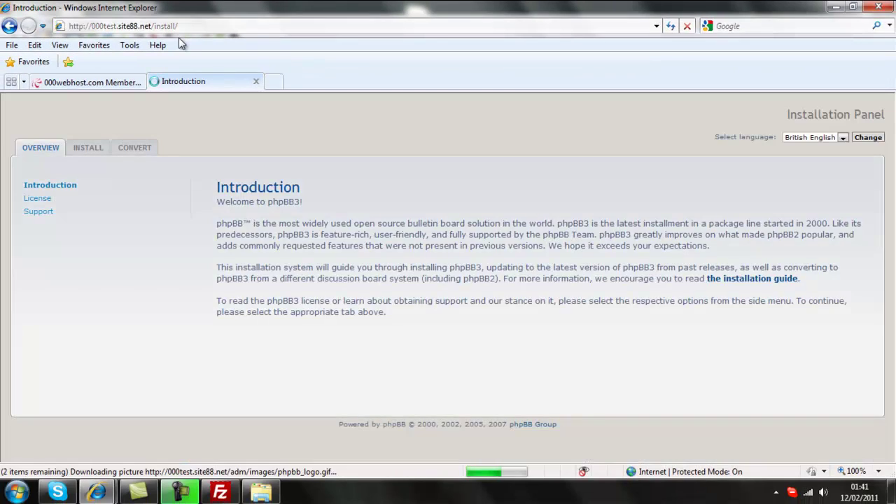
# Step: Proceed from the Install tab to the Requirements page and review Files and Directories
pyautogui.click(89, 148)
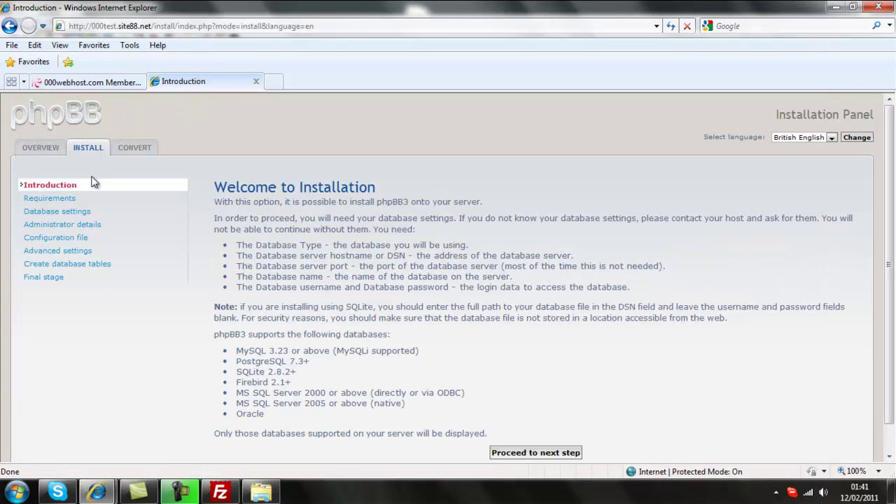
pyautogui.click(531, 453)
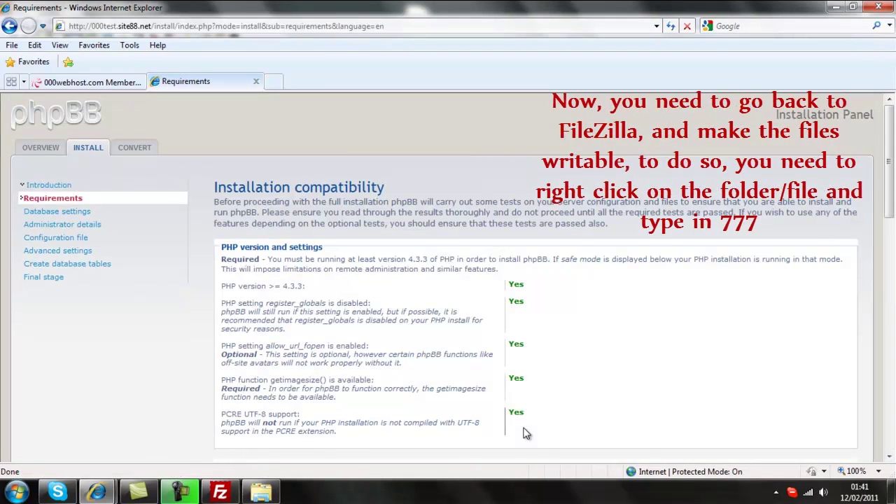
pyautogui.scroll(-5, 526, 434)
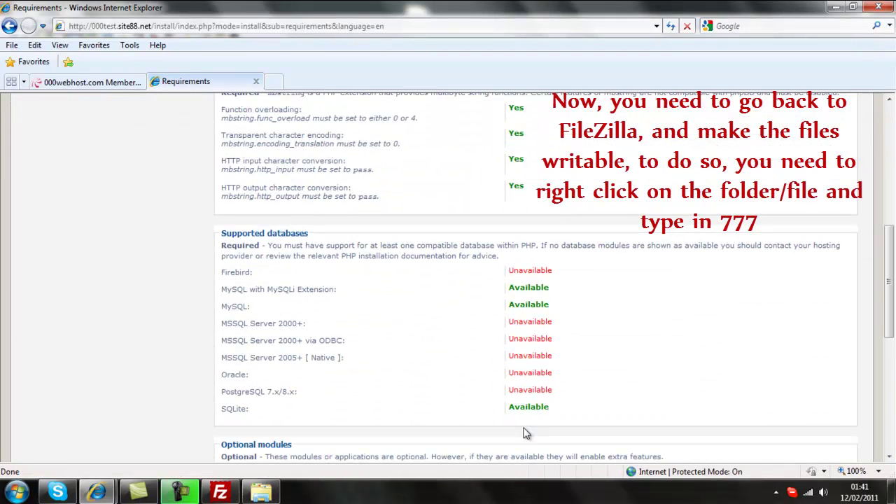
pyautogui.scroll(-6, 526, 434)
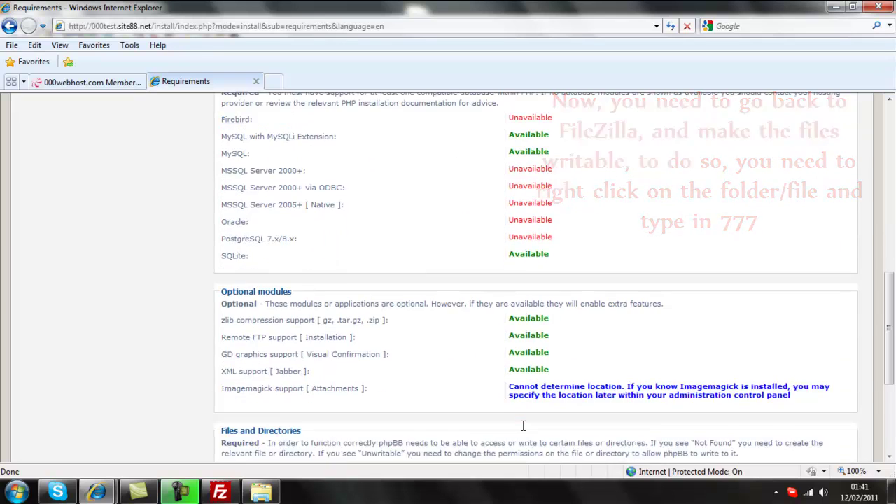
pyautogui.scroll(-1, 525, 431)
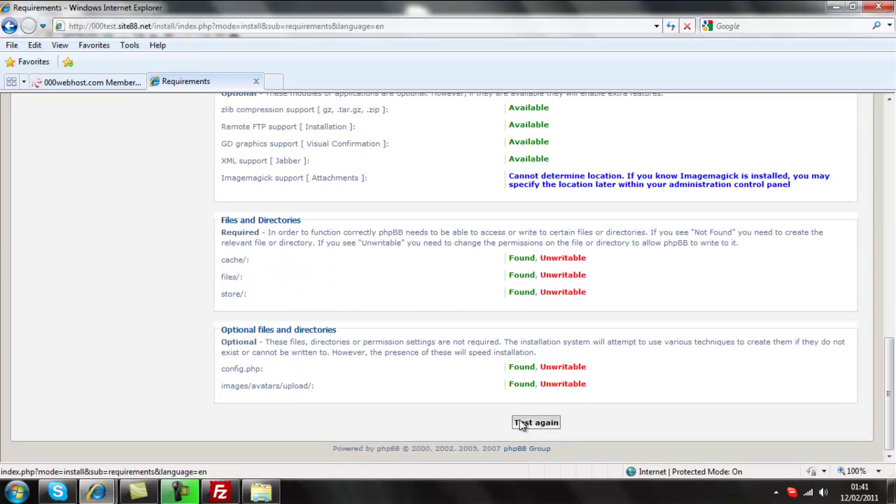
# Step: Give every file and folder in public_html 777 permissions, then return to the requirements page
pyautogui.click(219, 492)
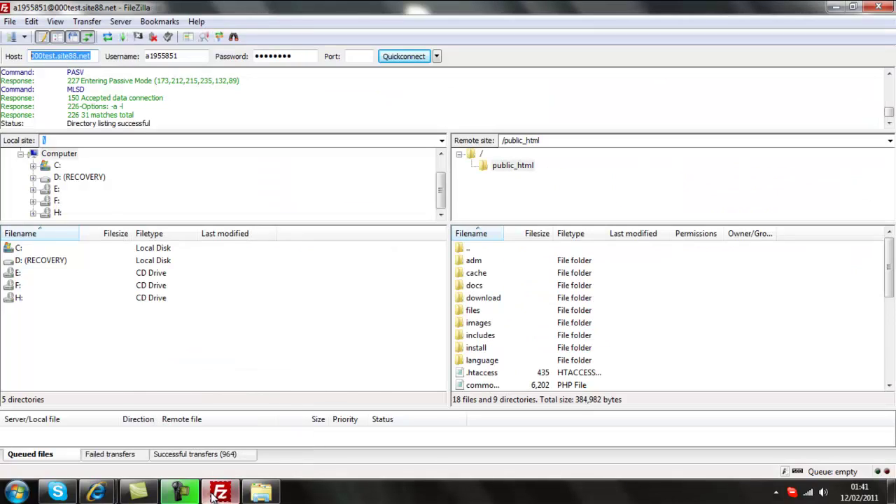
pyautogui.click(687, 261)
pyautogui.moveTo(688, 272); pyautogui.dragTo(653, 261)
pyautogui.moveTo(782, 264); pyautogui.dragTo(590, 418)
pyautogui.rightClick(565, 368)
pyautogui.click(596, 363)
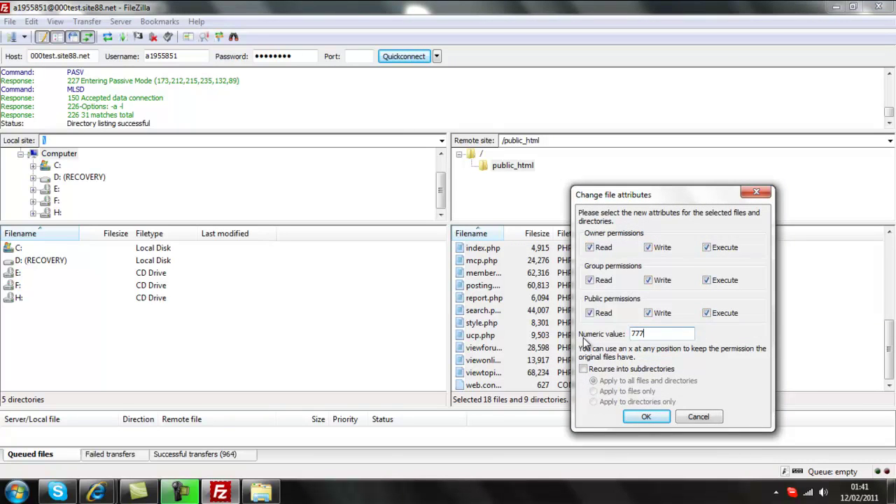
pyautogui.write('777')
pyautogui.click(646, 417)
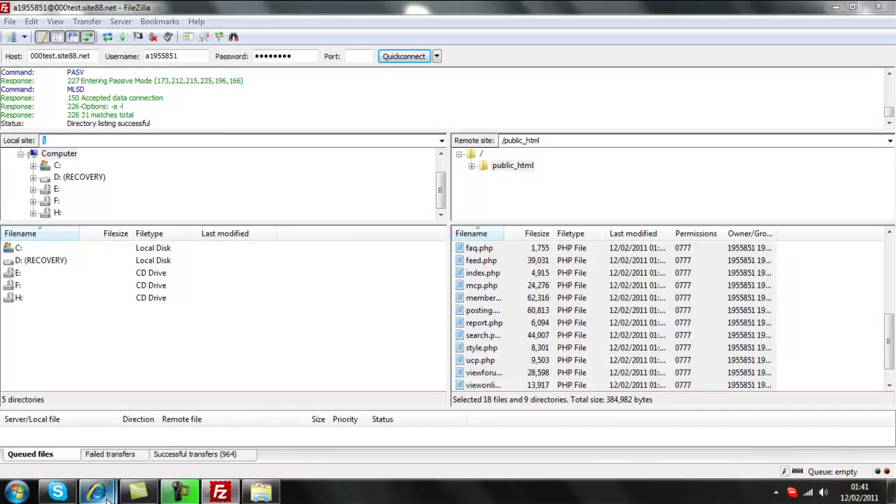
pyautogui.moveTo(96, 492)
pyautogui.click(231, 442)
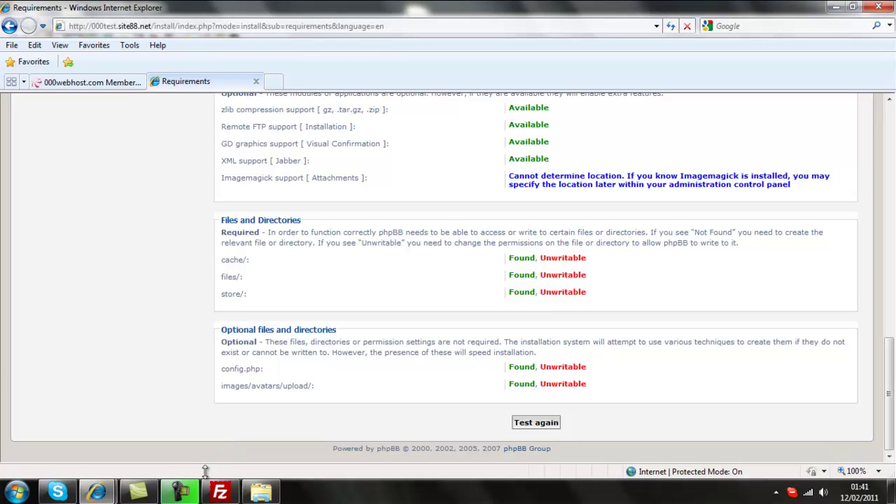
# Step: Set the images/avatars/upload folder's permissions to 777
pyautogui.click(219, 494)
pyautogui.scroll(3, 504, 333)
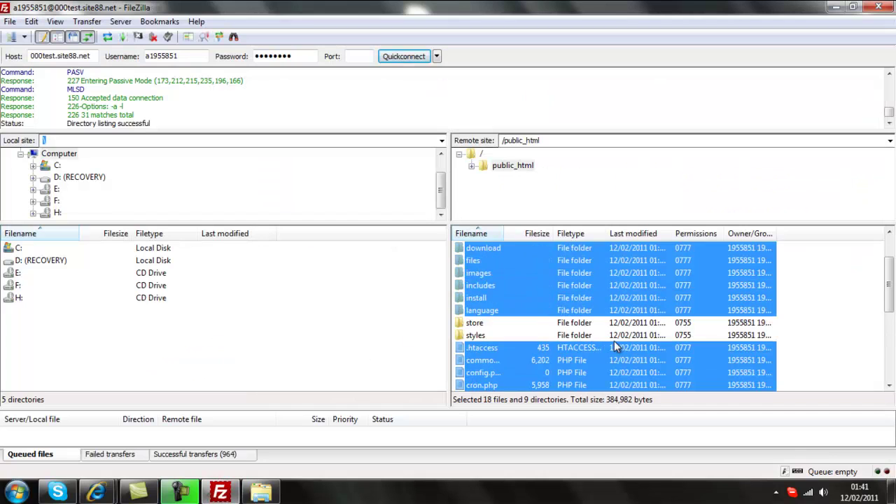
pyautogui.click(802, 324)
pyautogui.scroll(1, 798, 334)
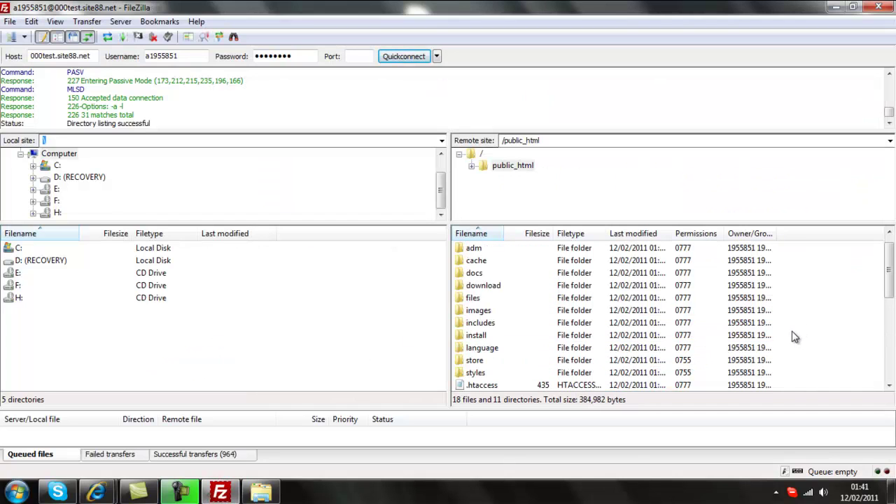
pyautogui.click(488, 315)
pyautogui.doubleClick(488, 315)
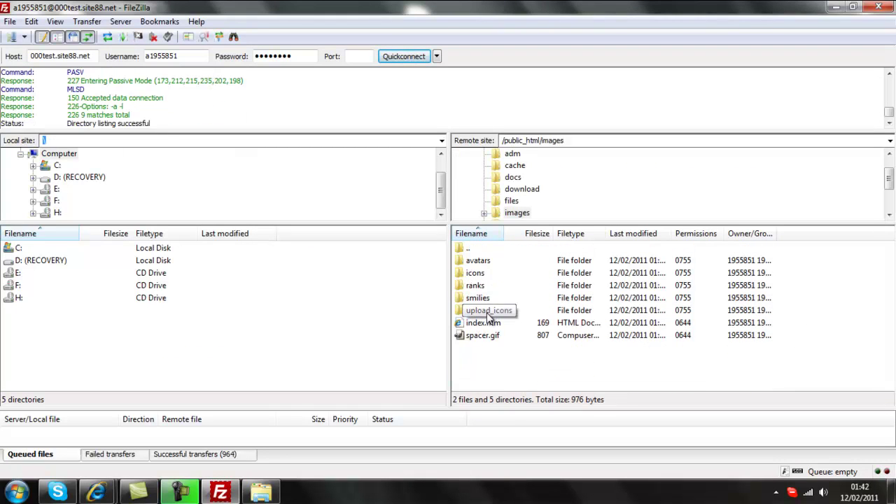
pyautogui.doubleClick(485, 263)
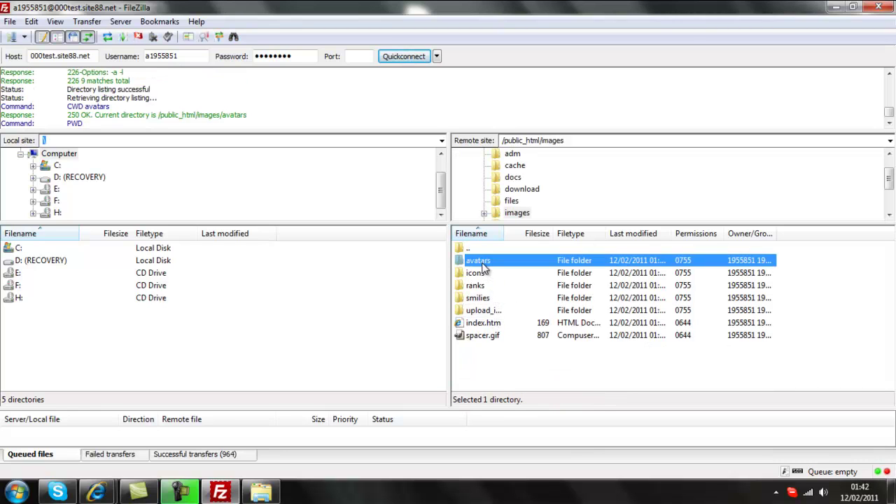
pyautogui.click(486, 274)
pyautogui.rightClick(483, 278)
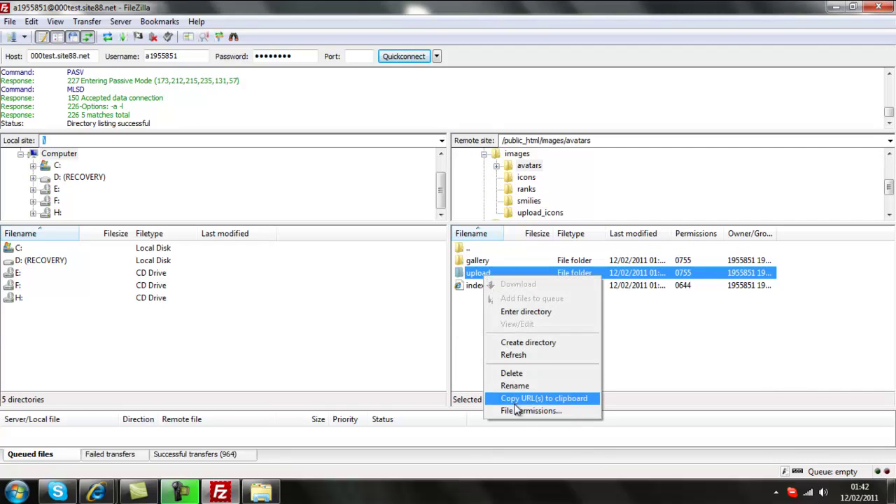
pyautogui.click(518, 412)
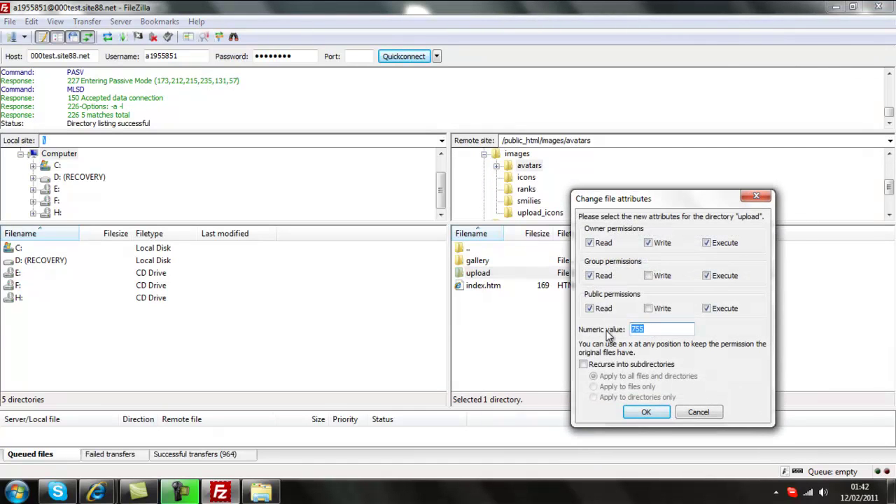
pyautogui.click(648, 411)
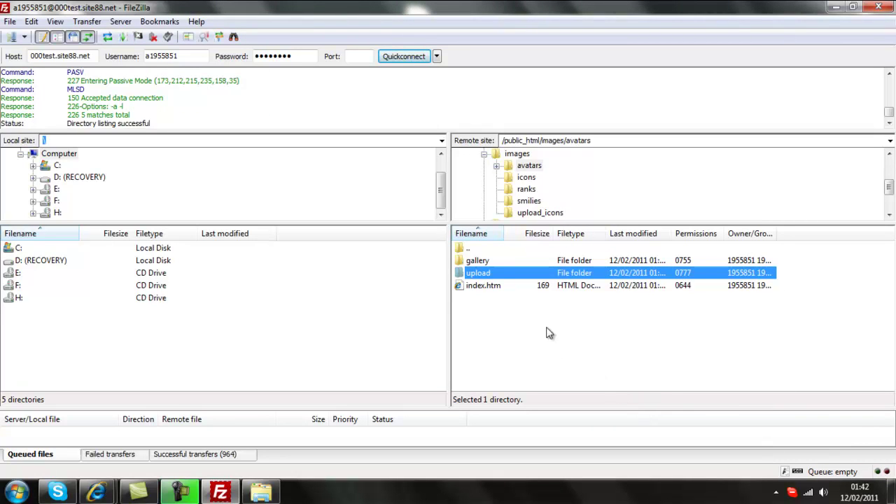
# Step: Navigate back up to public_html and return to the phpBB requirements page
pyautogui.doubleClick(463, 249)
pyautogui.doubleClick(464, 249)
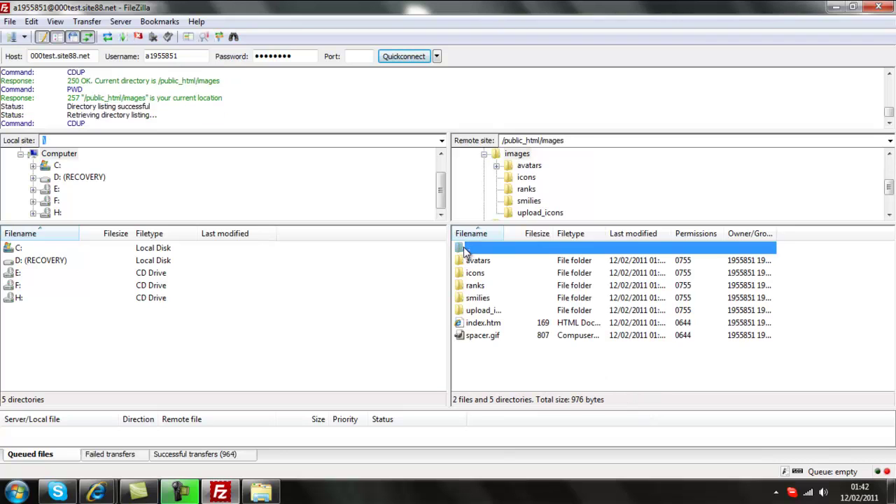
pyautogui.moveTo(96, 493)
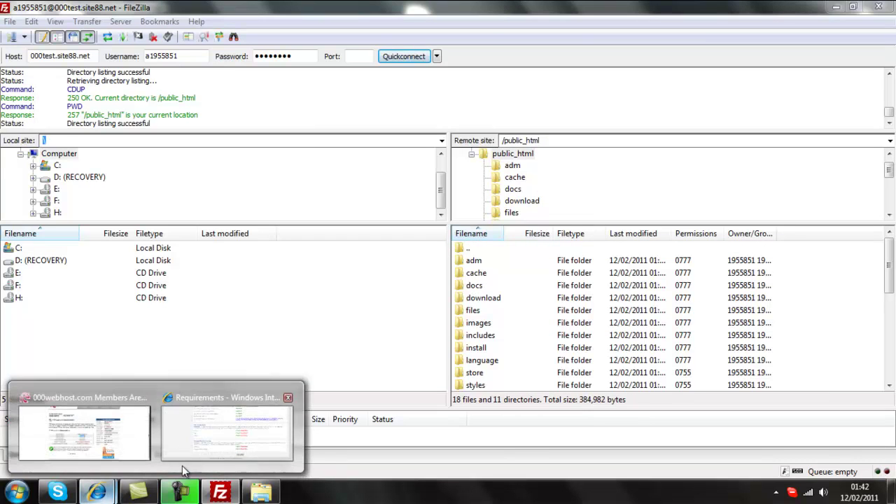
pyautogui.click(202, 451)
# Step: Rerun the requirements test and set the store folder's permissions to 777
pyautogui.click(530, 428)
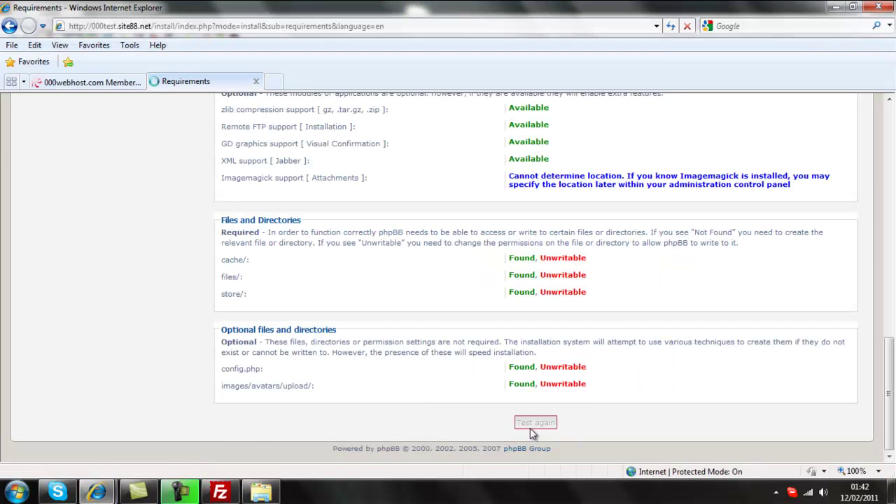
pyautogui.scroll(-8, 532, 428)
pyautogui.scroll(-4, 532, 429)
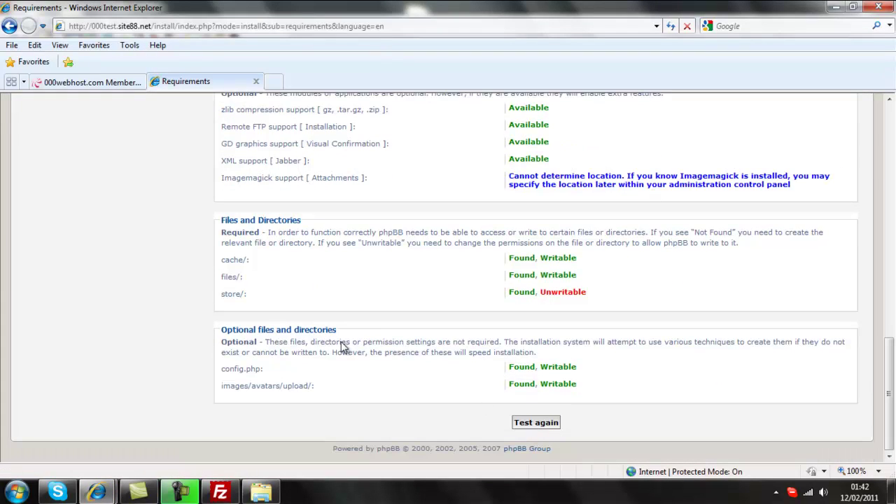
pyautogui.click(220, 492)
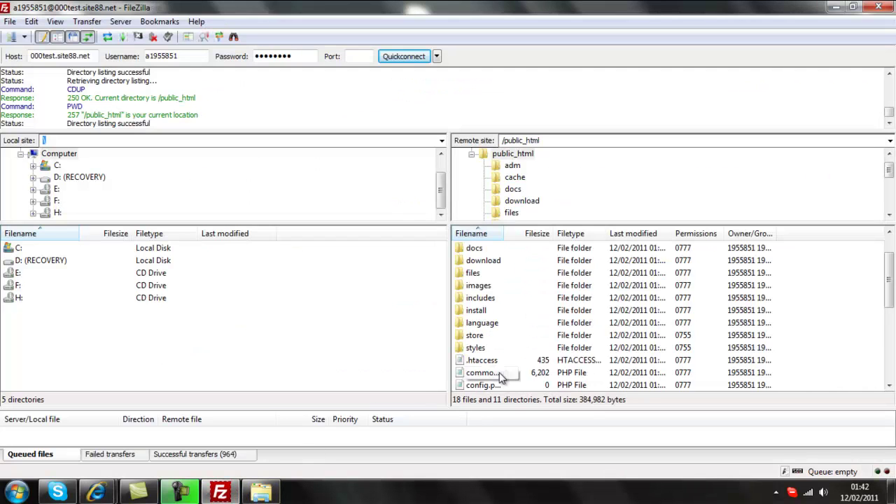
pyautogui.rightClick(476, 337)
pyautogui.click(525, 333)
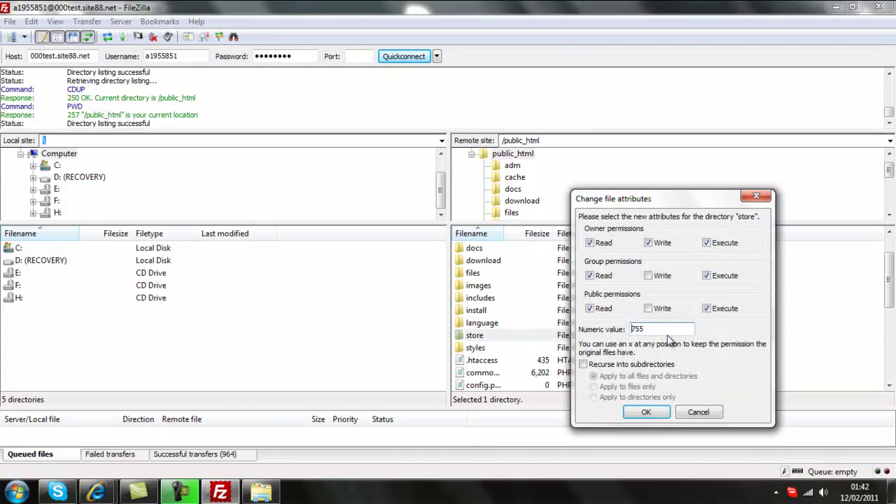
pyautogui.click(643, 413)
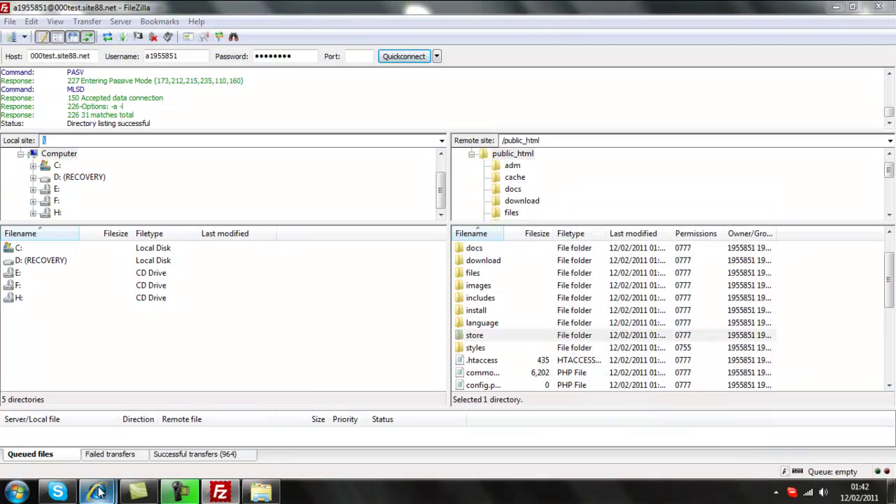
# Step: Rerun the installer's test so every directory passes, then switch to the Members Area tab
pyautogui.moveTo(97, 492)
pyautogui.click(227, 413)
pyautogui.click(542, 423)
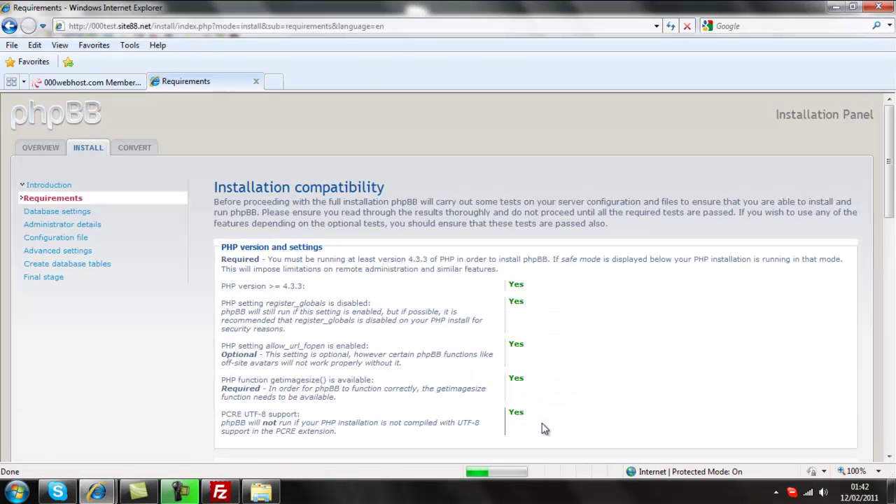
pyautogui.scroll(-15, 544, 427)
pyautogui.scroll(-1, 545, 429)
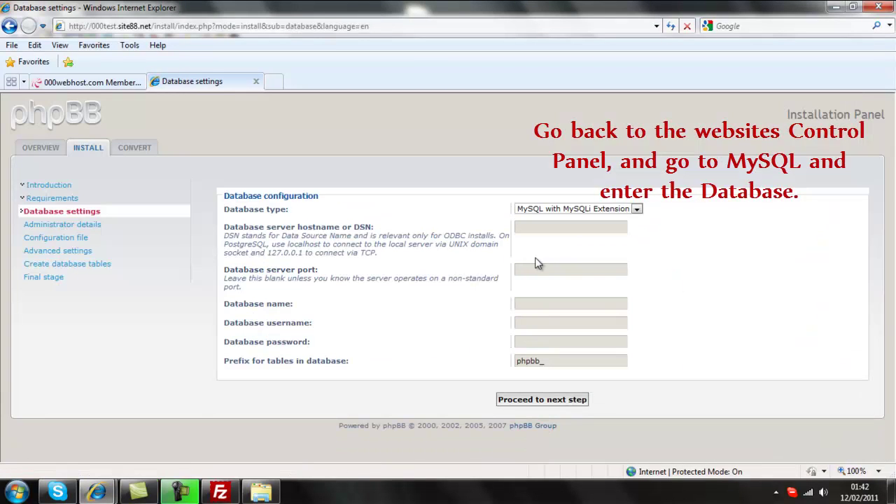
pyautogui.click(98, 82)
# Step: Open the MySQL database management page for 000test.site88.net
pyautogui.scroll(1, 161, 207)
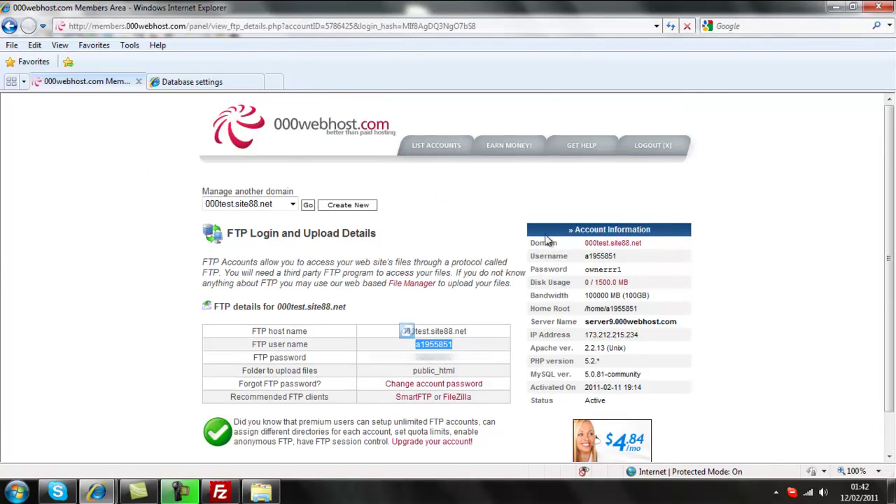
pyautogui.click(433, 147)
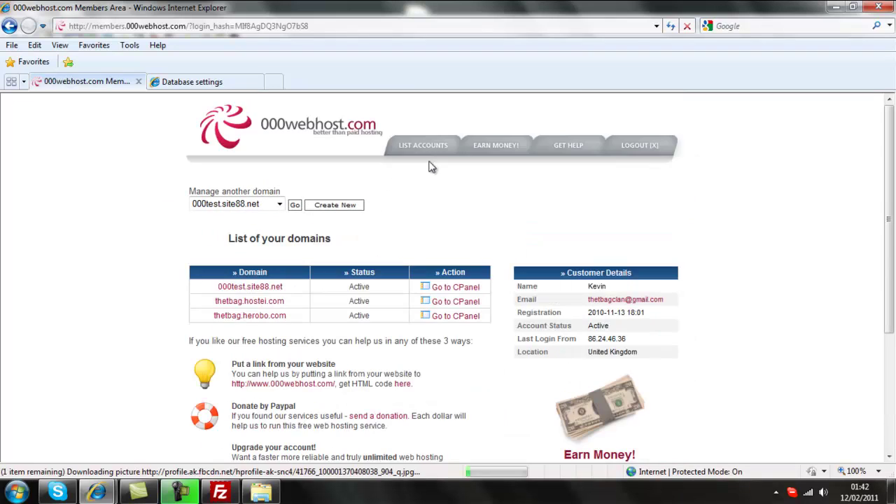
pyautogui.click(440, 294)
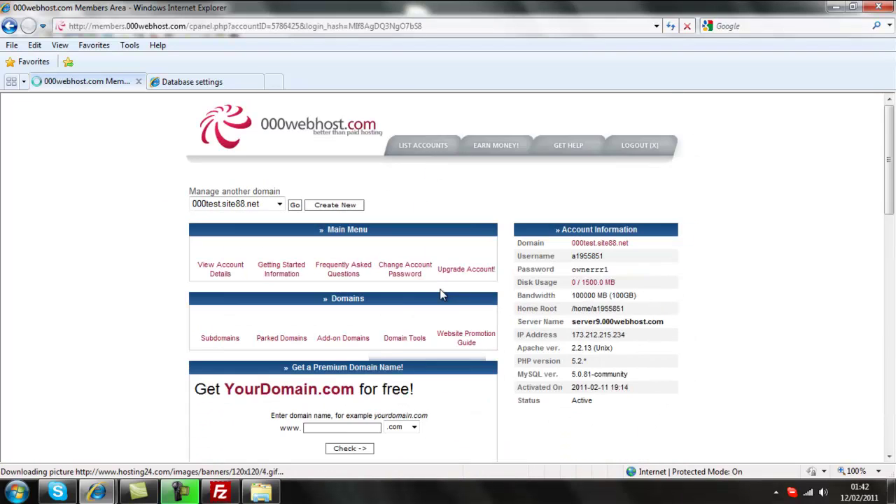
pyautogui.scroll(-5, 440, 294)
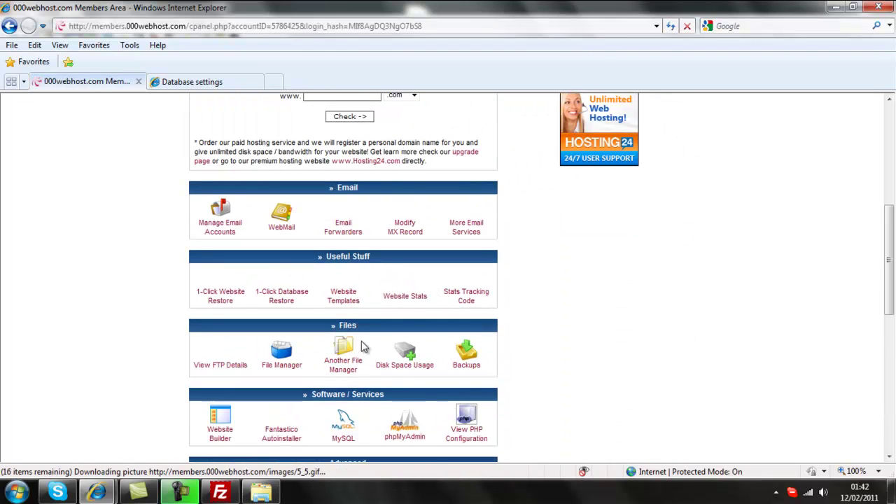
pyautogui.click(341, 426)
# Step: Copy the database name test000 and return to the phpBB Database settings tab
pyautogui.scroll(-1, 338, 428)
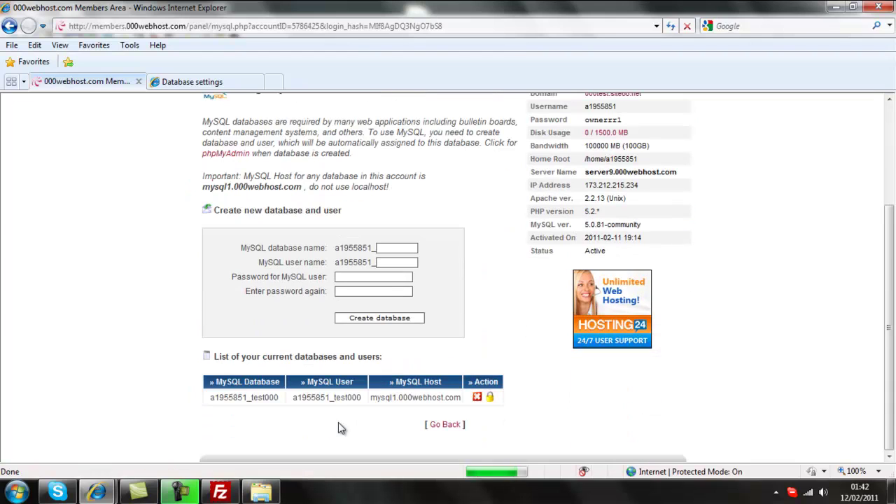
pyautogui.moveTo(274, 397); pyautogui.dragTo(210, 398)
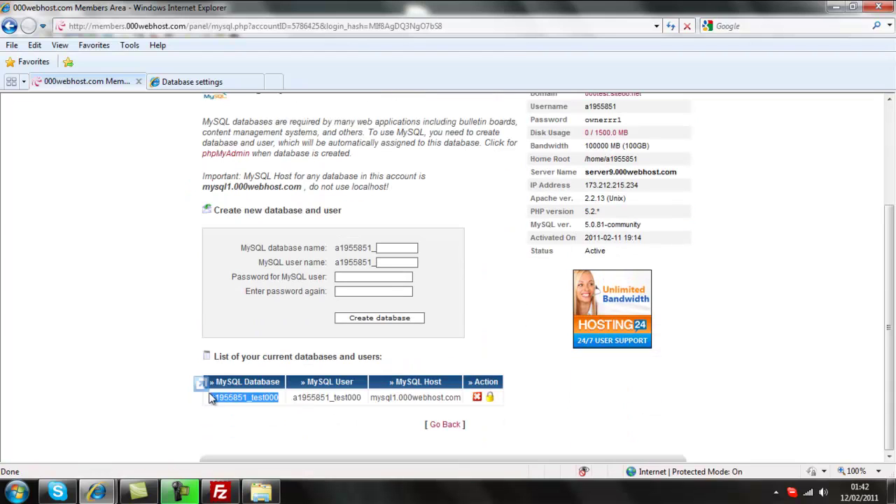
pyautogui.rightClick(222, 397)
pyautogui.click(272, 158)
pyautogui.click(196, 82)
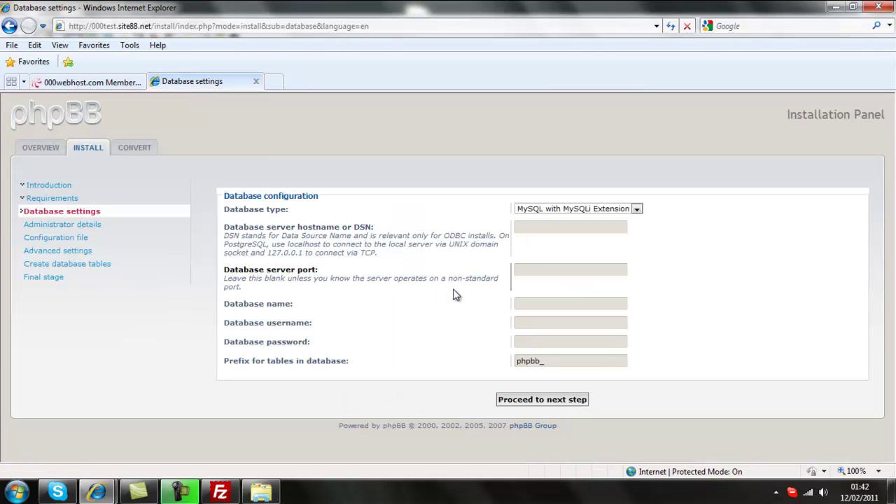
# Step: Paste the copied database name into both the database username and database name fields
pyautogui.click(526, 327)
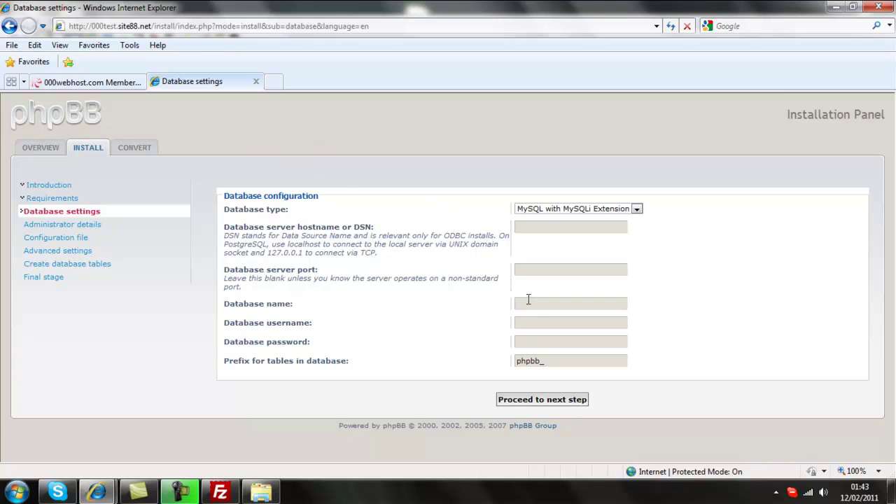
pyautogui.click(534, 328)
pyautogui.hotkey('ctrl', 'v')
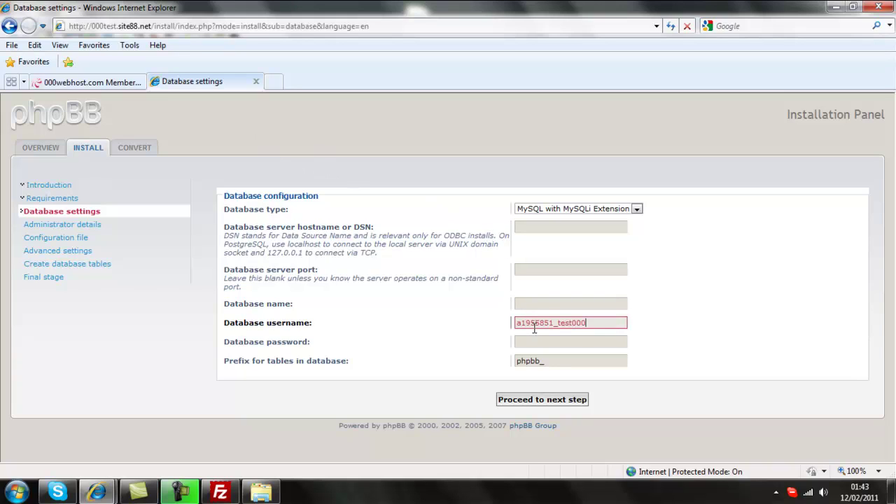
pyautogui.click(534, 305)
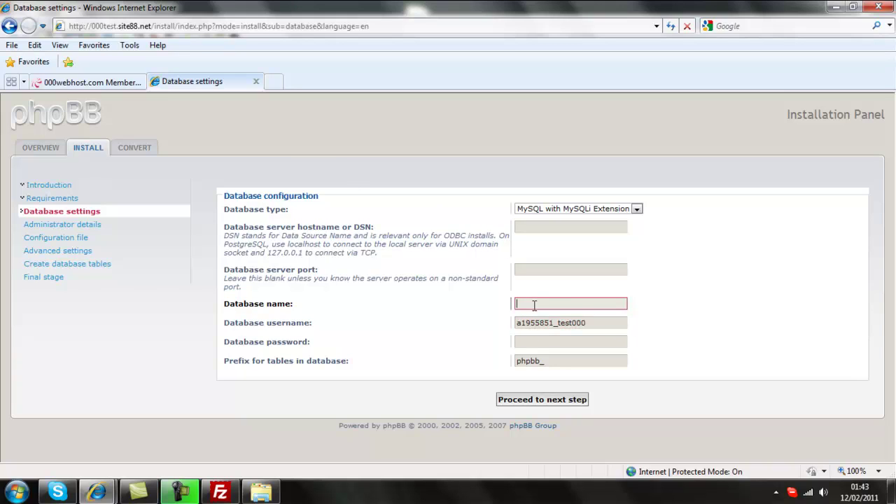
pyautogui.hotkey('ctrl', 'v')
# Step: Copy the MySQL host from the hosting database list and enter mysql1.000webhost.com as database server
pyautogui.click(117, 81)
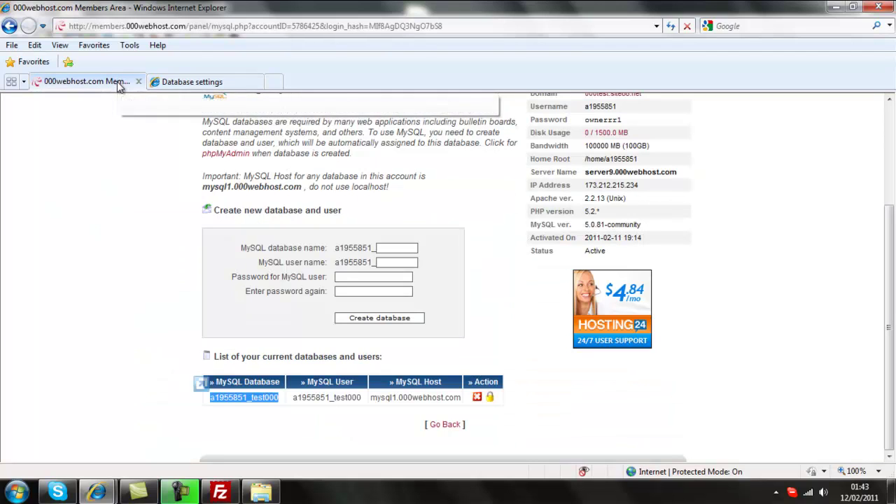
pyautogui.moveTo(372, 397); pyautogui.dragTo(448, 397)
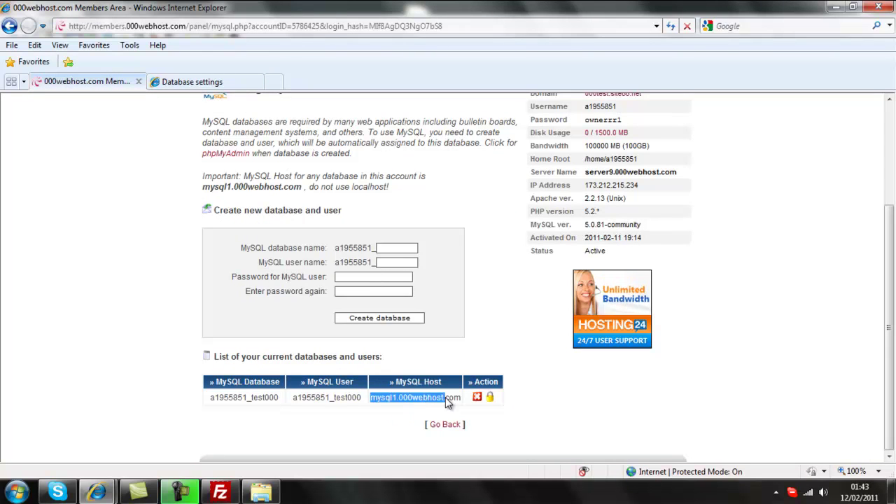
pyautogui.rightClick(448, 398)
pyautogui.click(480, 157)
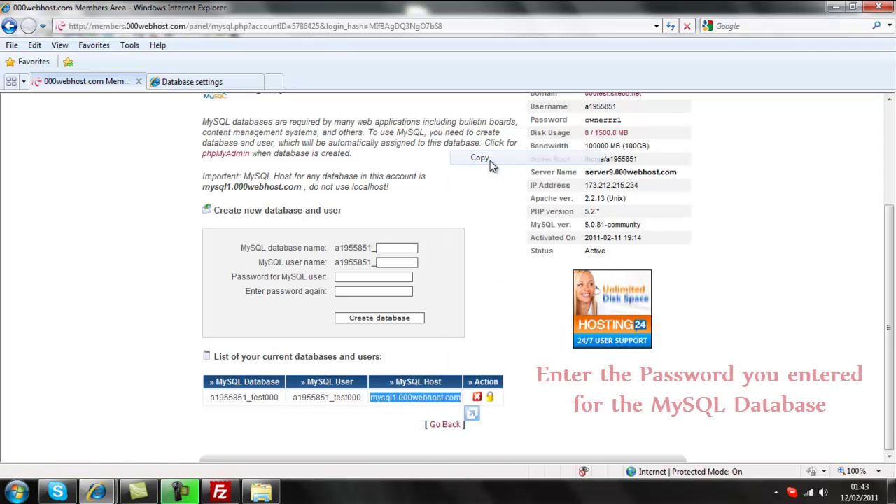
pyautogui.click(192, 81)
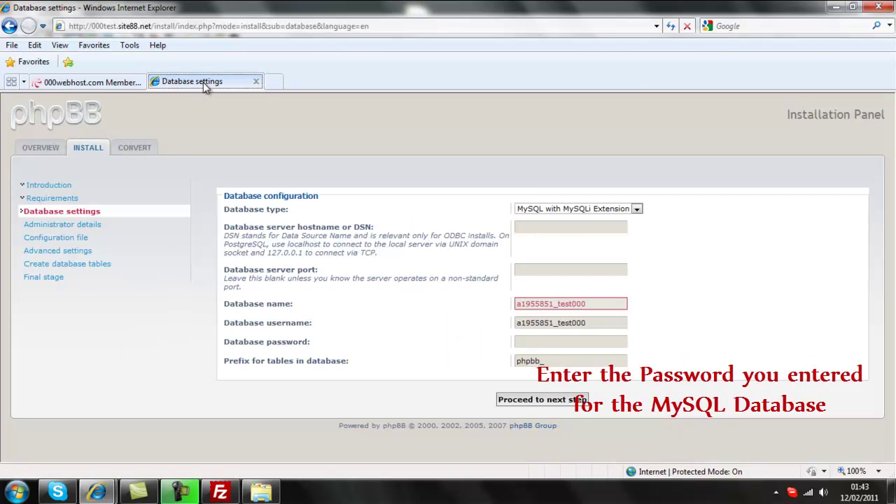
pyautogui.click(546, 227)
pyautogui.hotkey('ctrl', 'v')
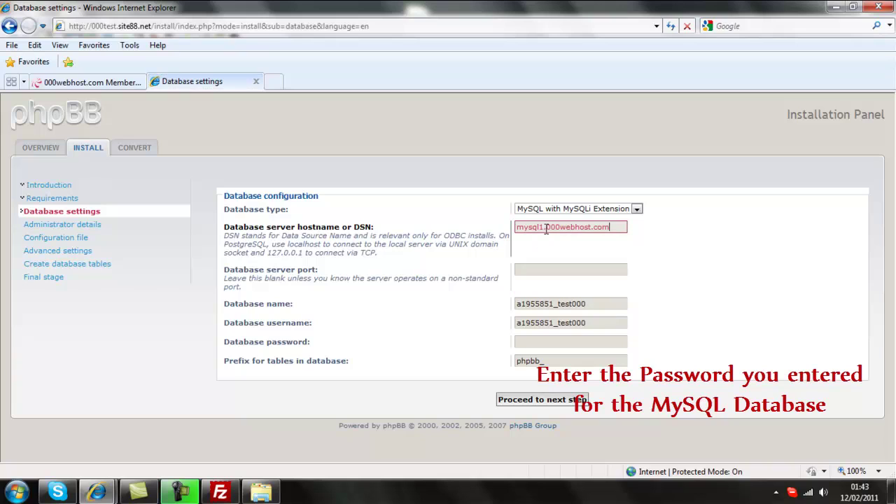
# Step: Enter the database password, test the connection successfully and continue
pyautogui.click(526, 343)
pyautogui.write('***')
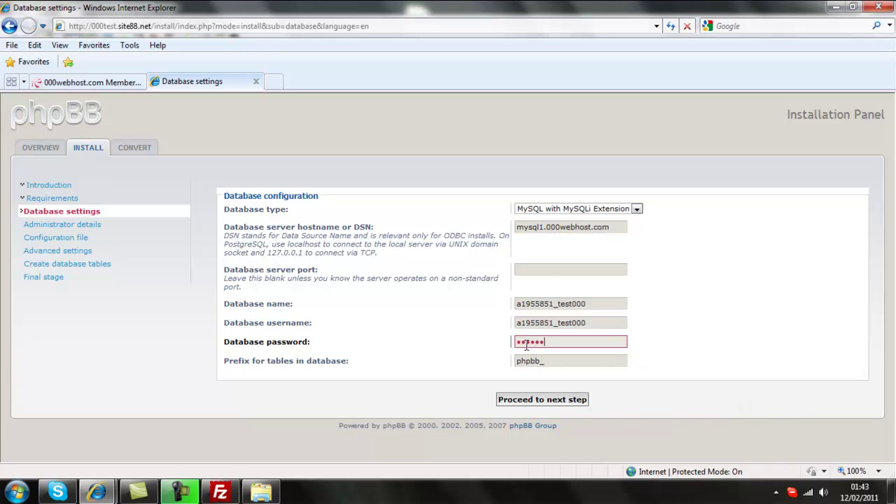
pyautogui.click(536, 402)
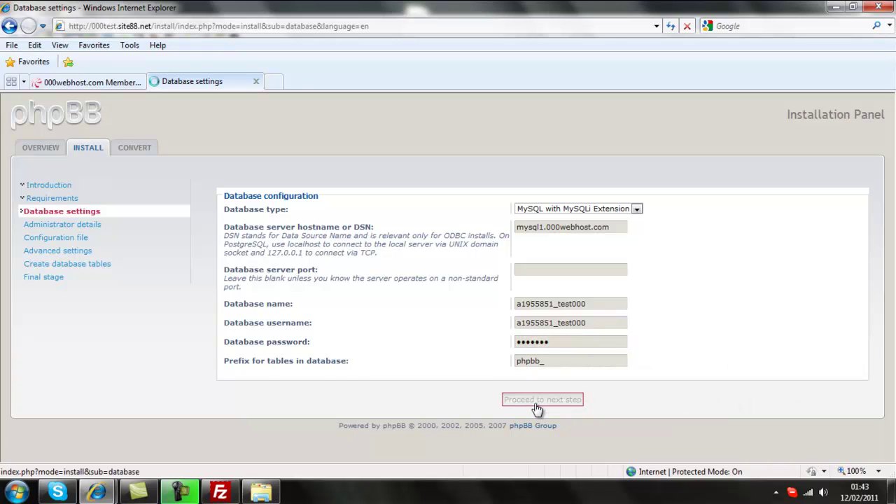
pyautogui.click(543, 252)
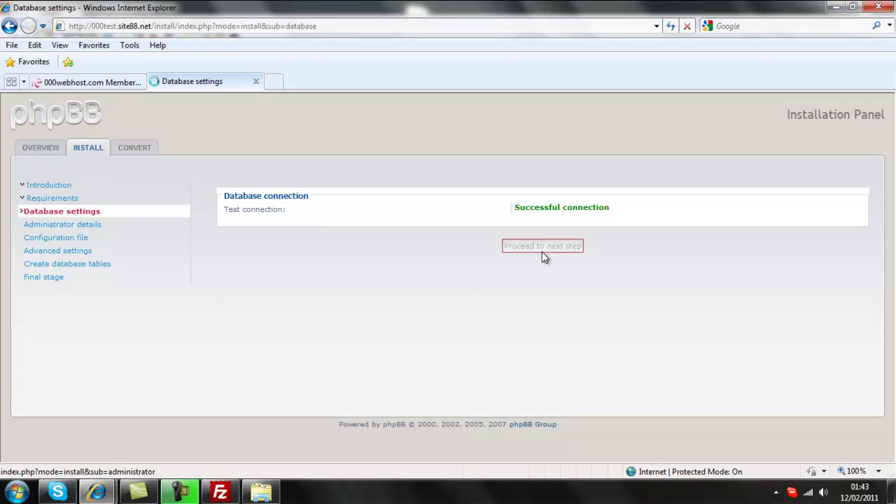
# Step: Enter the administrator username, then the administrator password and its confirmation
pyautogui.click(535, 232)
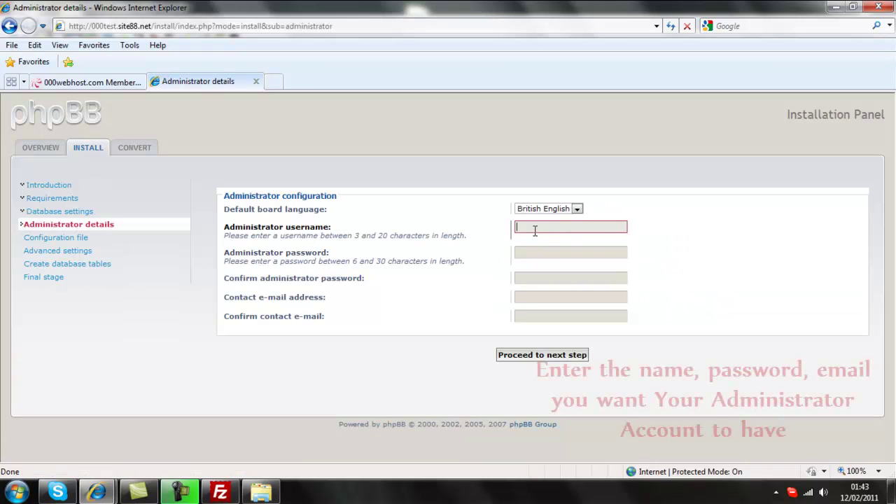
pyautogui.write('Te')
pyautogui.click(537, 237)
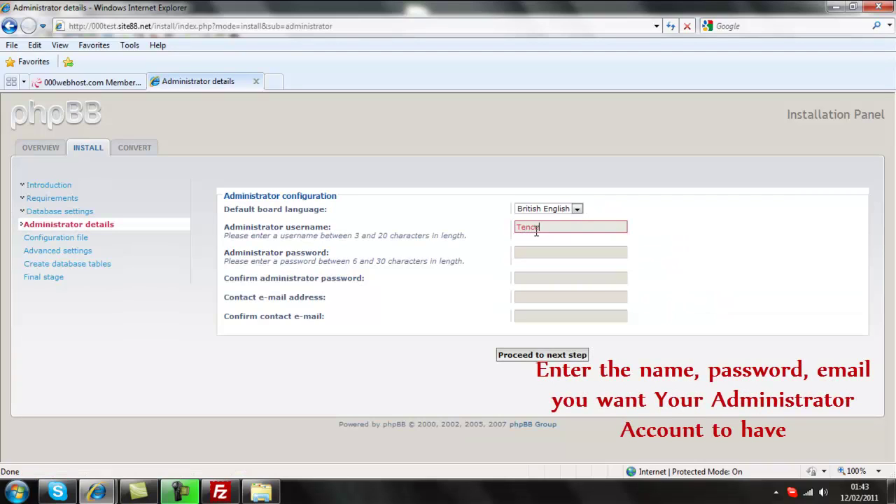
pyautogui.click(524, 252)
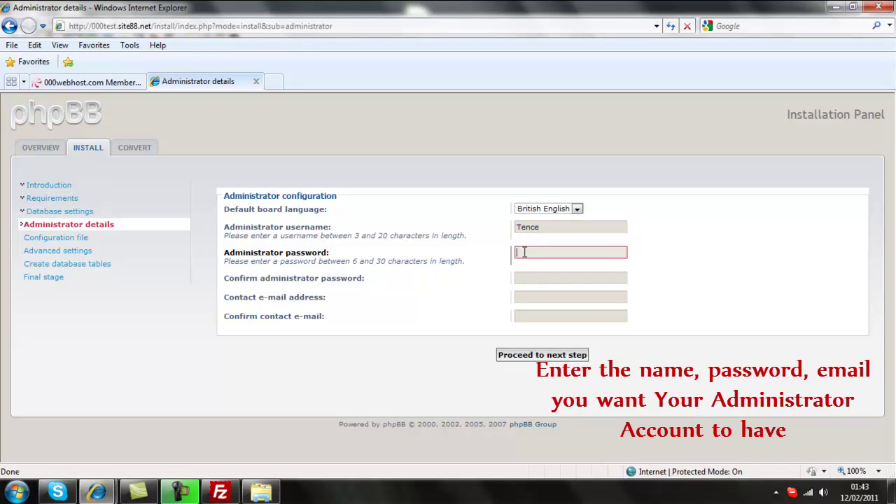
pyautogui.write('•••••••')
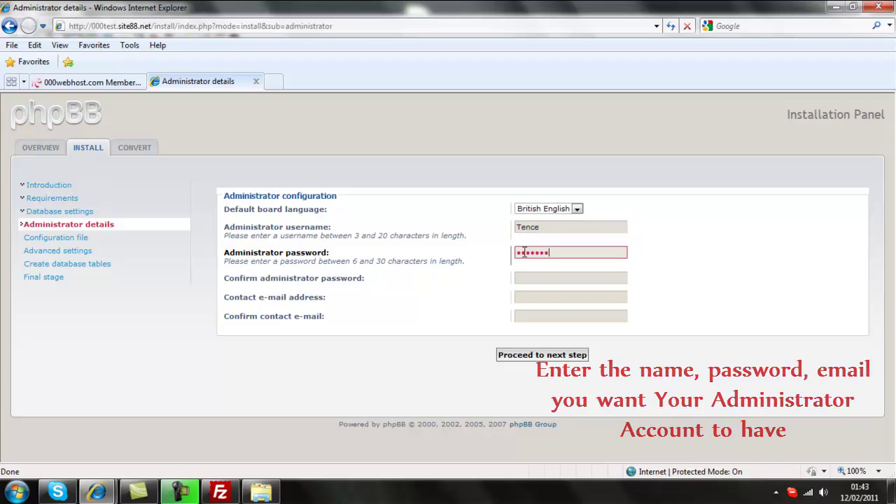
pyautogui.click(536, 279)
pyautogui.write('•••')
# Step: Fill in the contact e-mail, copy it into the confirmation field, and submit the administrator details
pyautogui.click(530, 299)
pyautogui.write('thetbag')
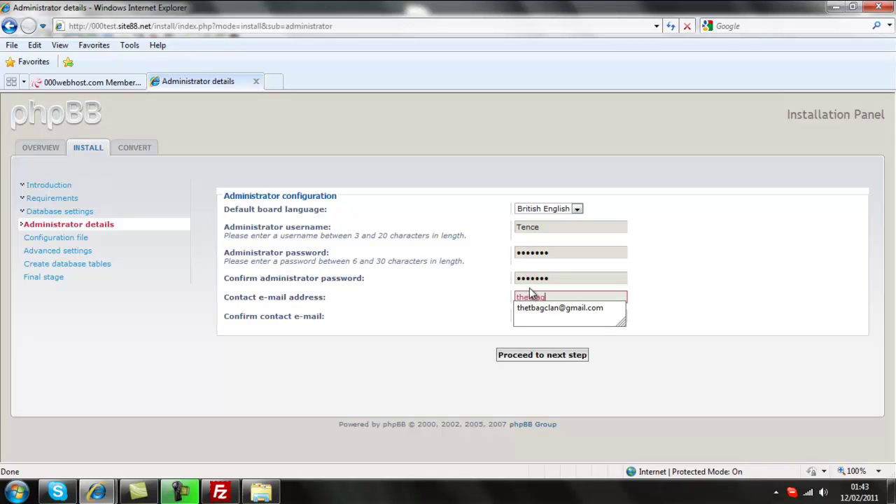
pyautogui.click(540, 309)
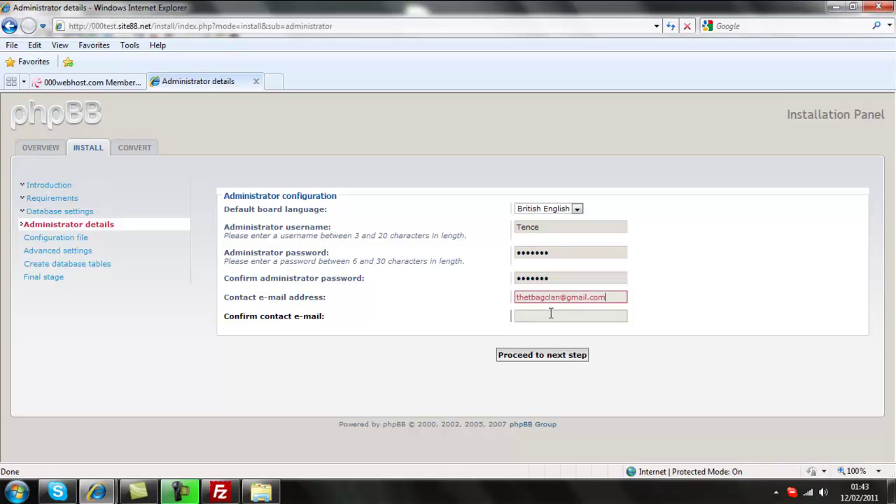
pyautogui.doubleClick(526, 299)
pyautogui.rightClick(531, 298)
pyautogui.click(560, 340)
pyautogui.click(567, 316)
pyautogui.hotkey('ctrl', 'v')
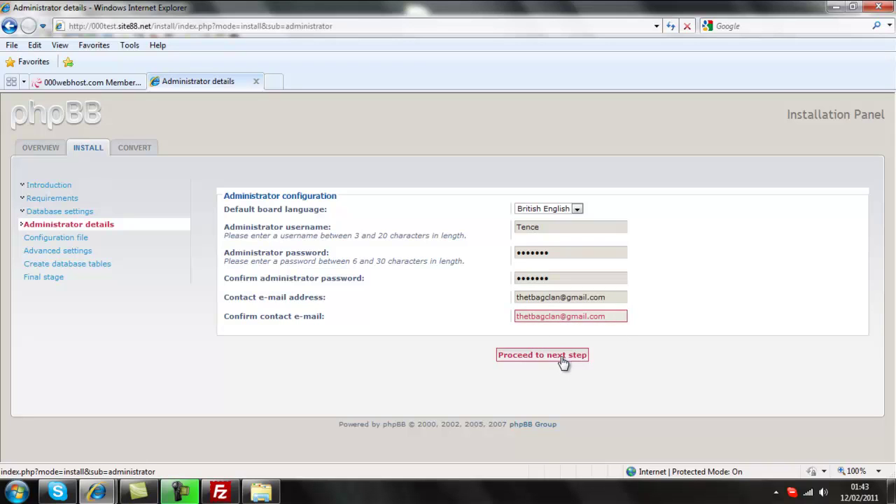
pyautogui.click(562, 356)
pyautogui.click(537, 247)
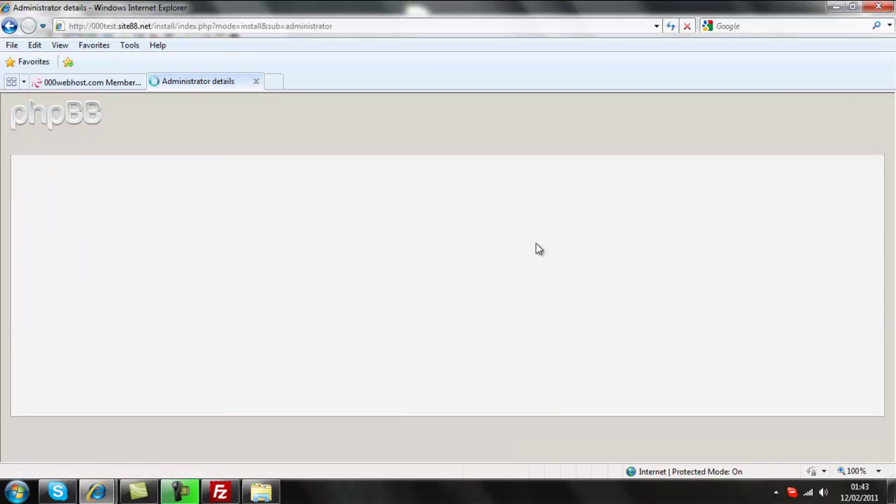
# Step: Proceed through the configuration file, default advanced settings and table creation steps, then log in to the Administration Control Panel
pyautogui.click(537, 209)
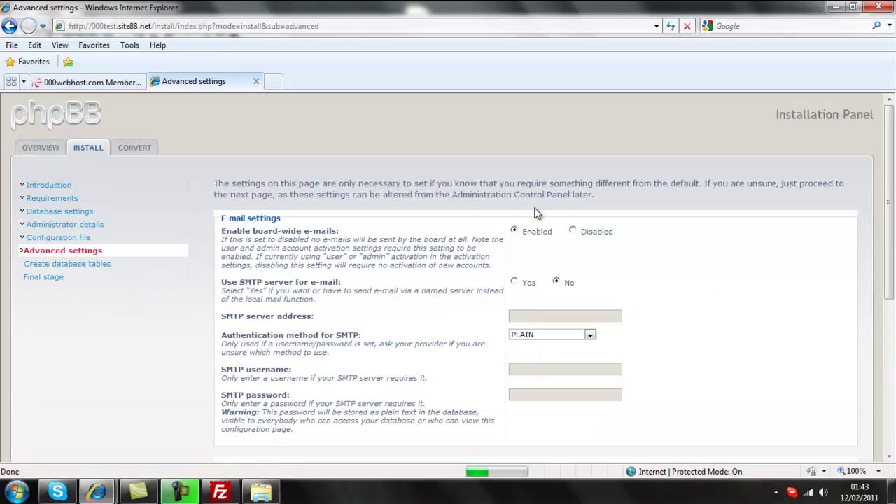
pyautogui.scroll(-5, 513, 329)
pyautogui.scroll(-3, 514, 329)
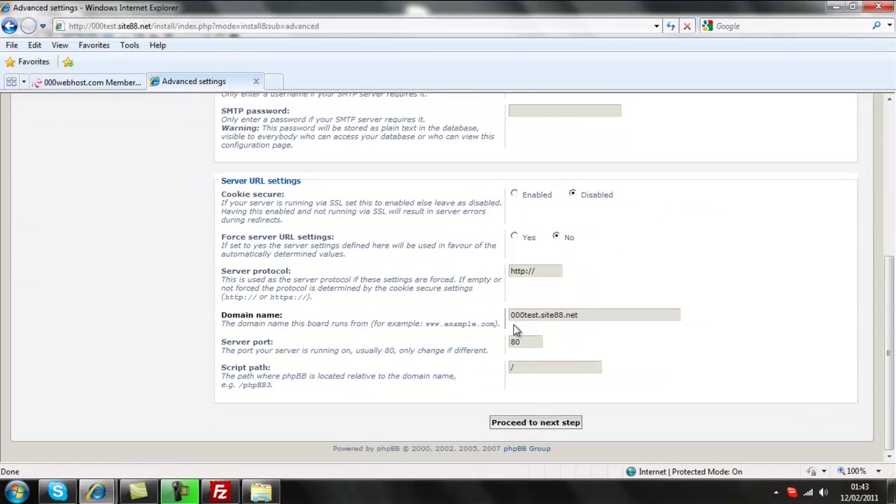
pyautogui.click(509, 424)
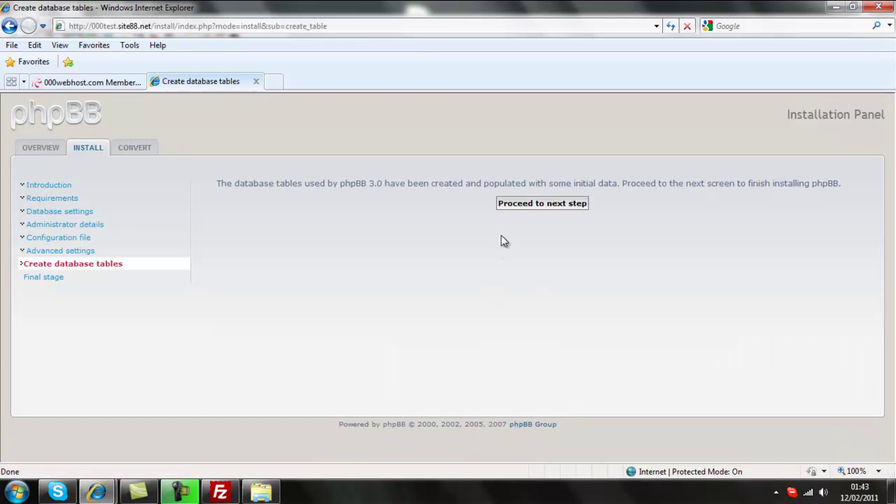
pyautogui.click(510, 209)
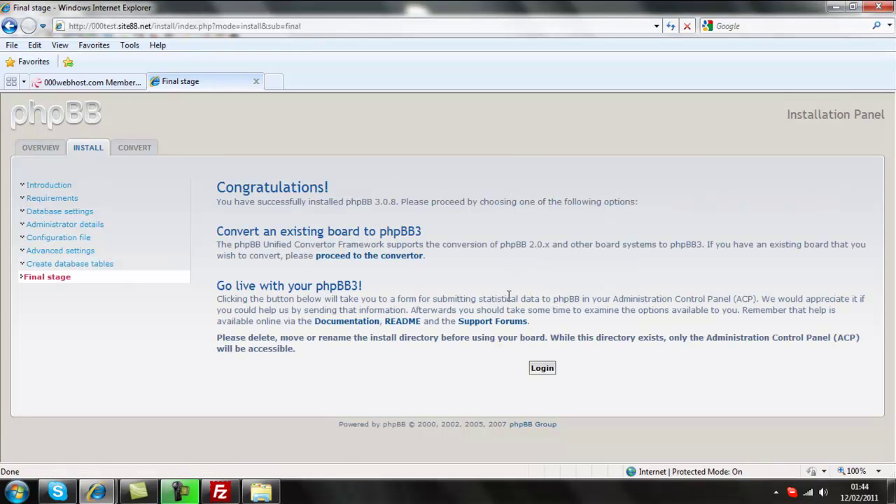
pyautogui.click(538, 375)
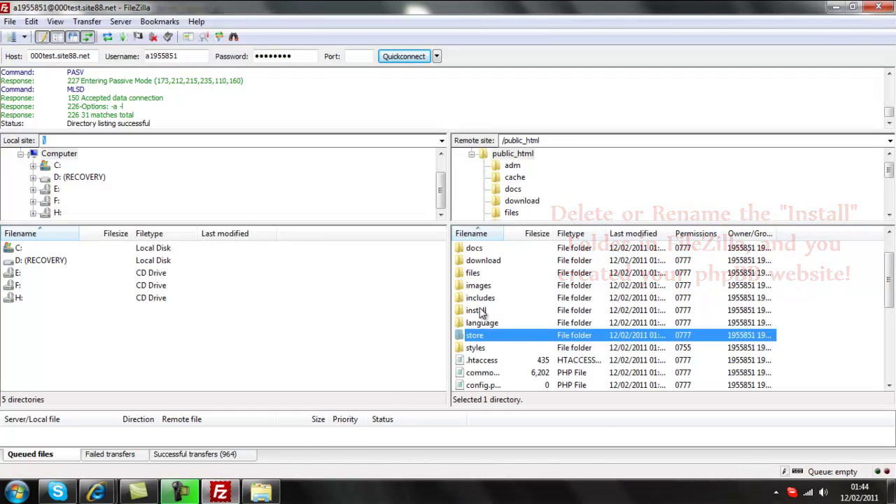
# Step: Rename the remote install folder in public_html to 'backup'
pyautogui.rightClick(482, 312)
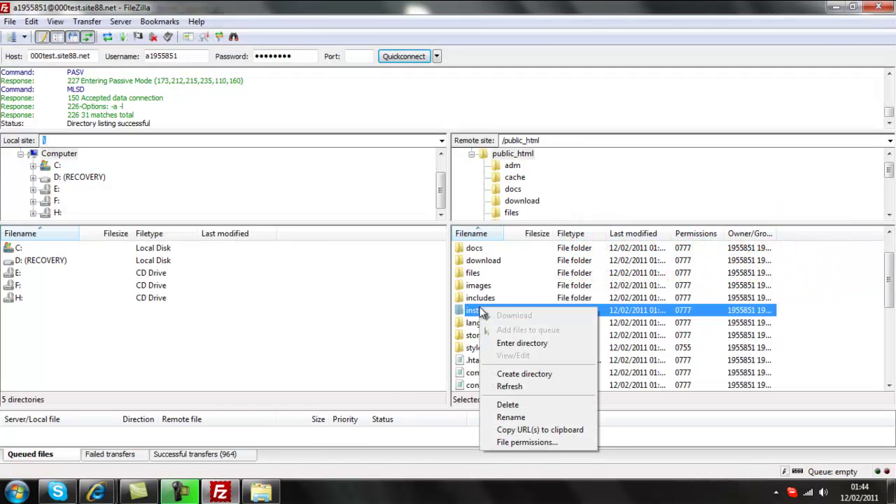
pyautogui.click(510, 417)
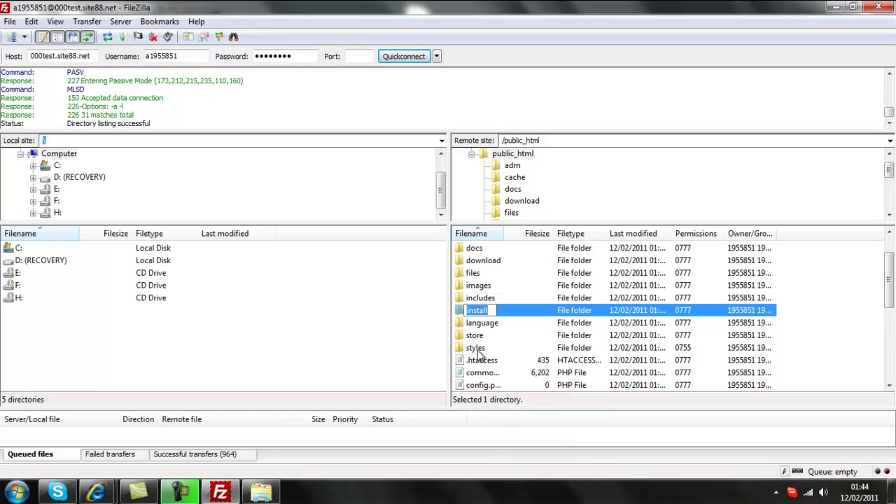
pyautogui.write('backup')
pyautogui.press('Return')
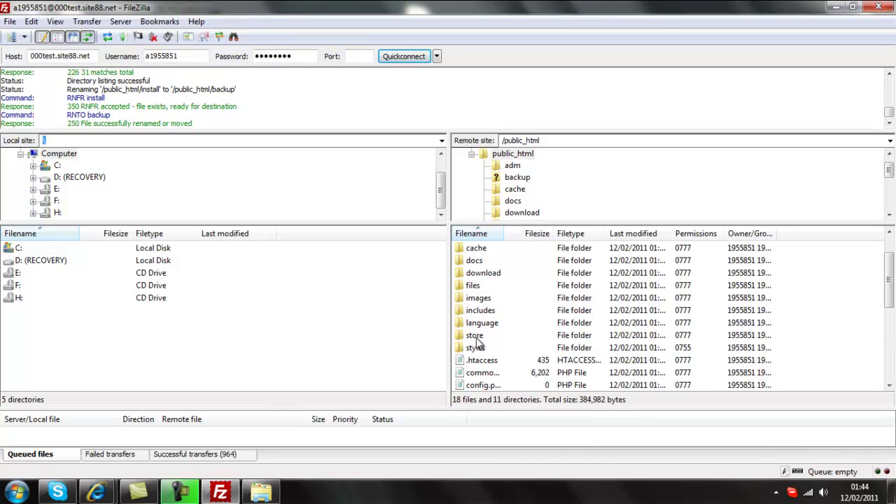